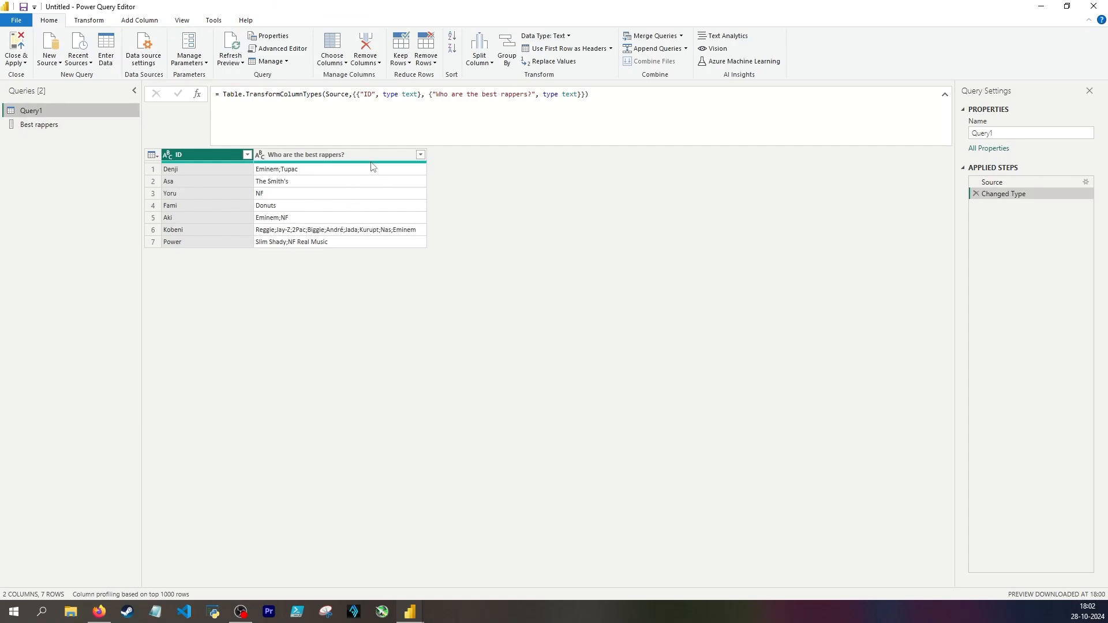
# Enter = List.Generate in a new query step and study the documentation example that generates records containing x and y.
pyautogui.click(371, 169)
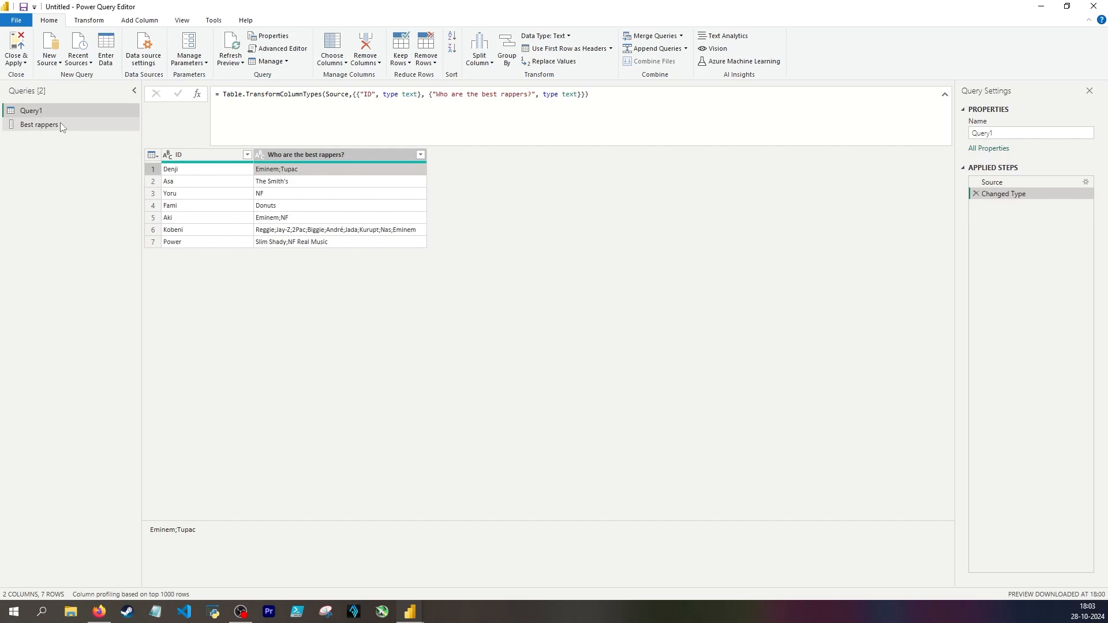
pyautogui.click(198, 96)
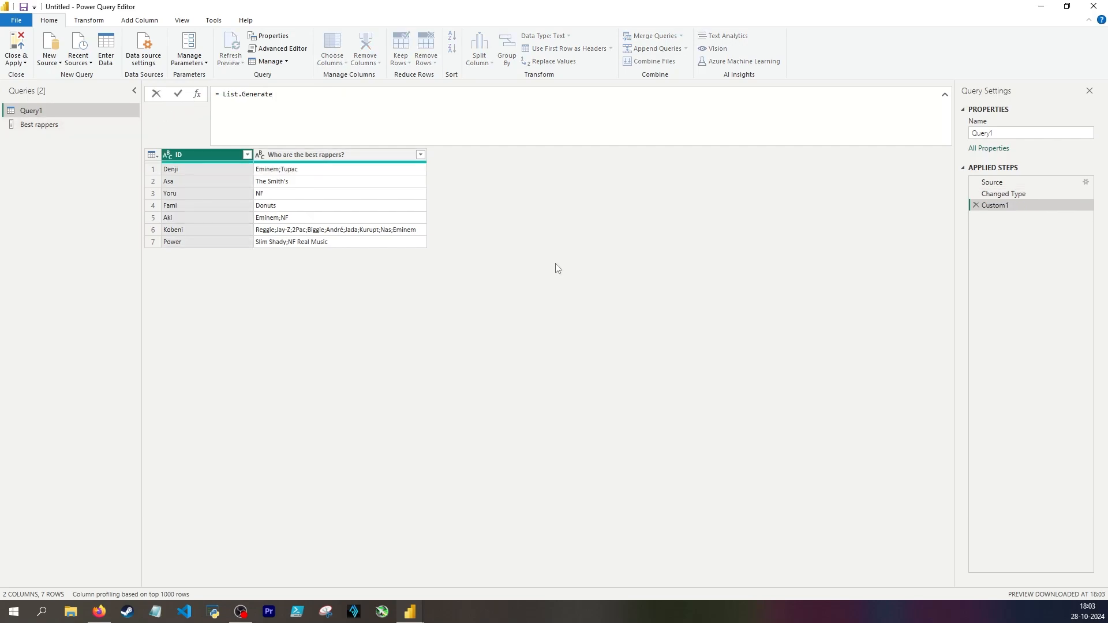
pyautogui.press('Return')
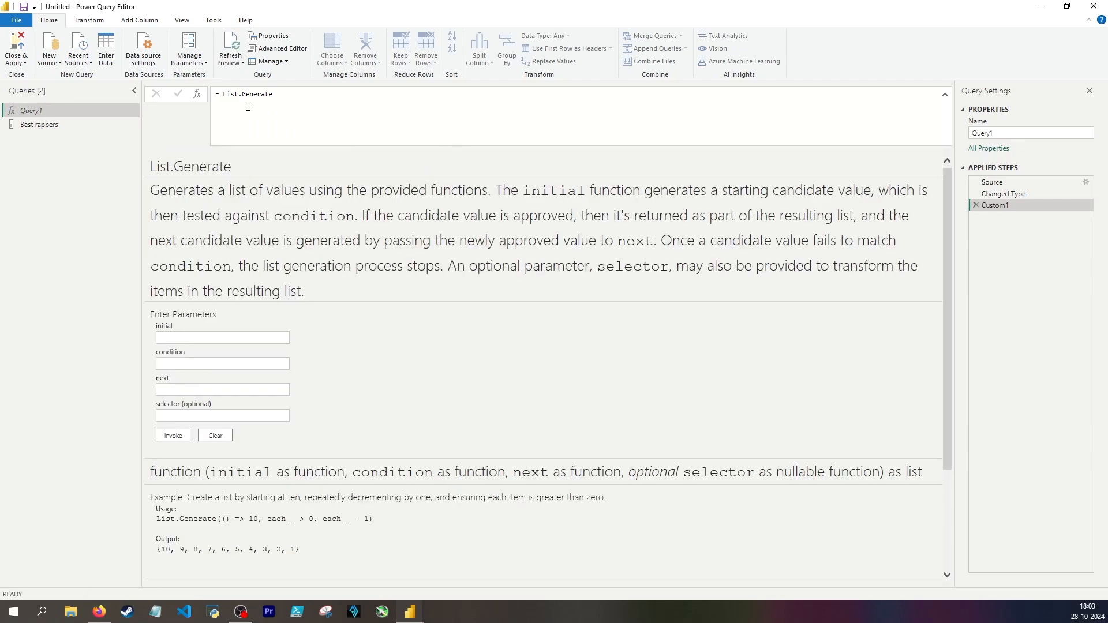
pyautogui.scroll(-3, 340, 271)
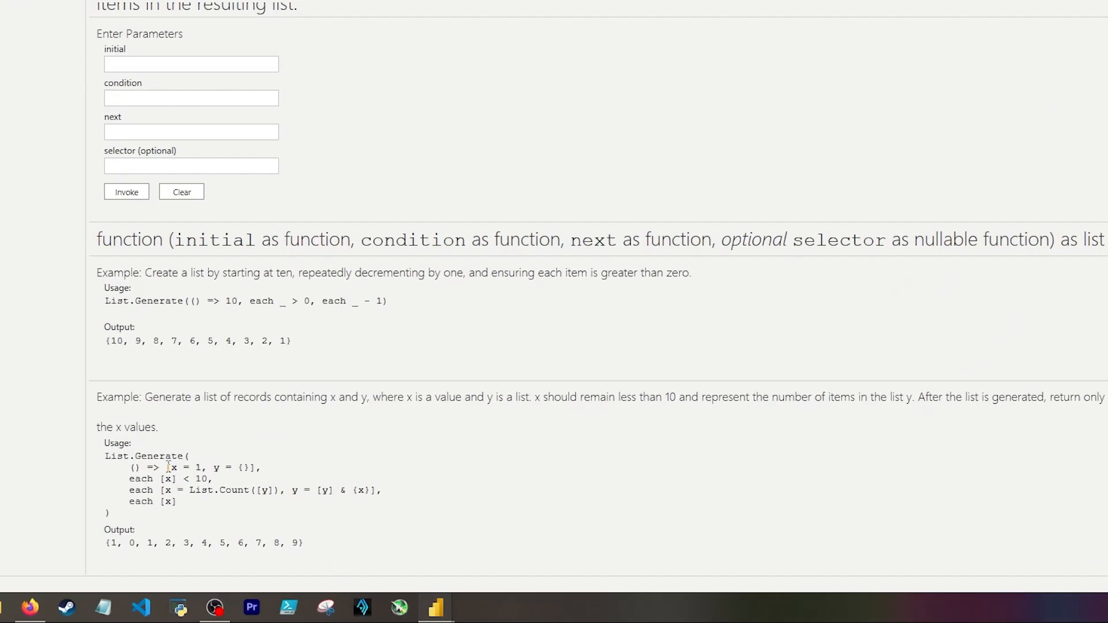
pyautogui.moveTo(168, 466); pyautogui.dragTo(261, 467)
pyautogui.click(268, 463)
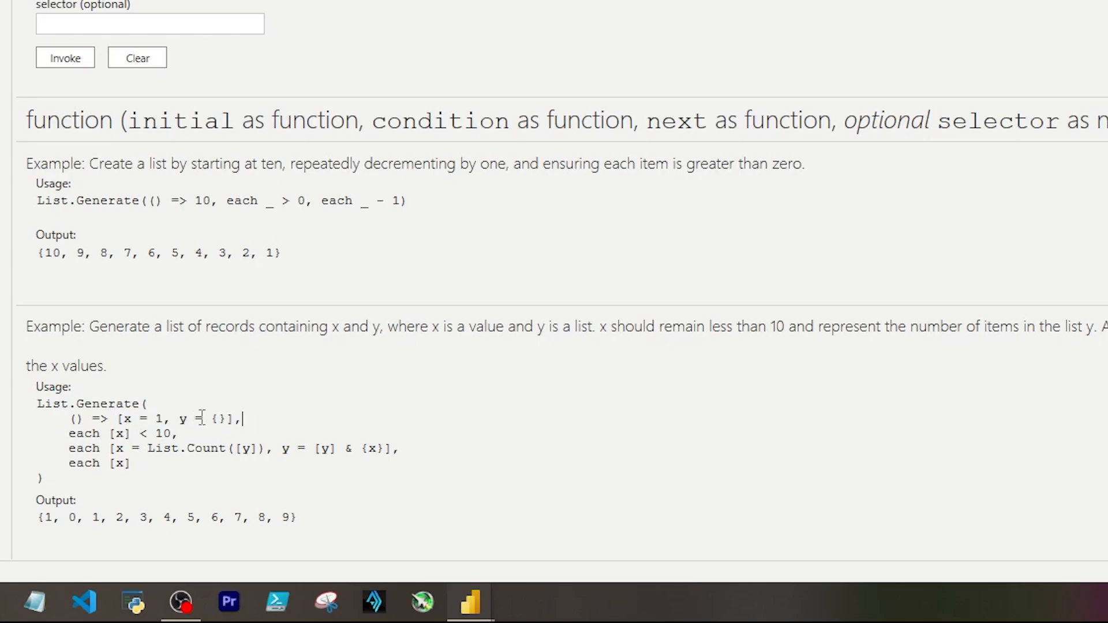
pyautogui.moveTo(123, 419); pyautogui.dragTo(155, 420)
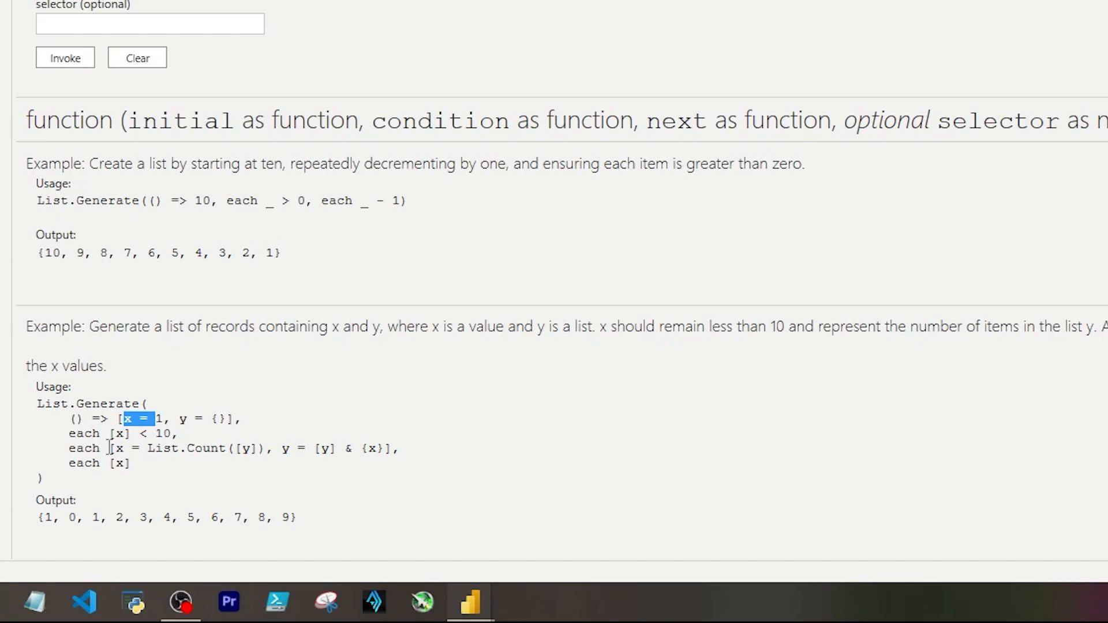
pyautogui.moveTo(180, 420); pyautogui.dragTo(241, 419)
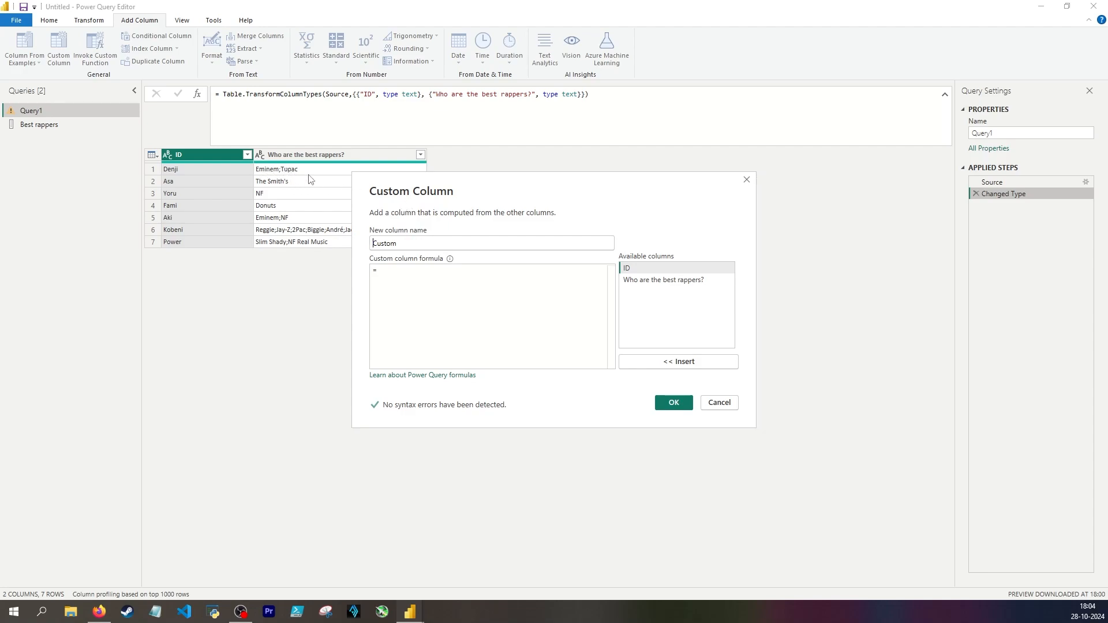
# Add a step to Query1 calling Table.AddColumn on #"Changed Type" with the column name "List with matches" and an each function.
pyautogui.click(718, 402)
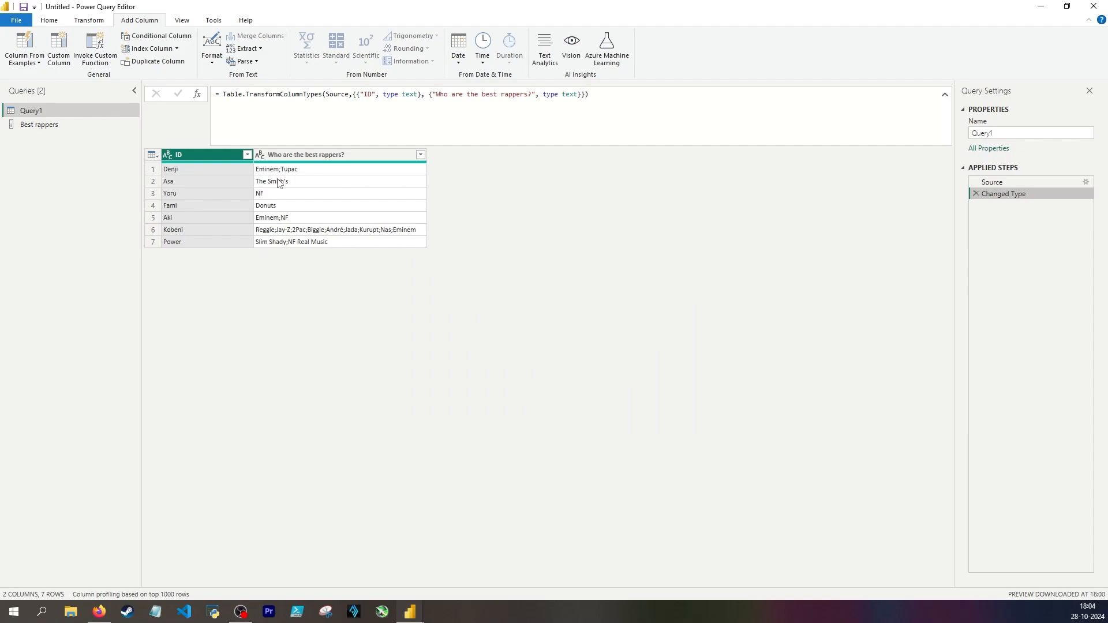
pyautogui.click(196, 95)
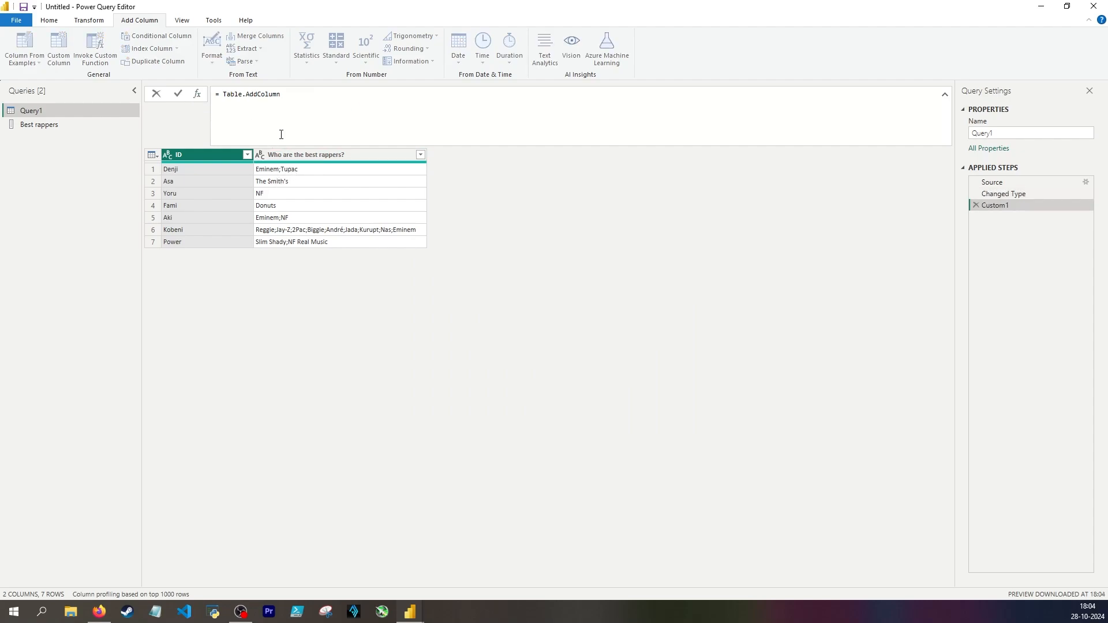
pyautogui.write('(')
pyautogui.press('Return')
pyautogui.write('#"Changed Type"')
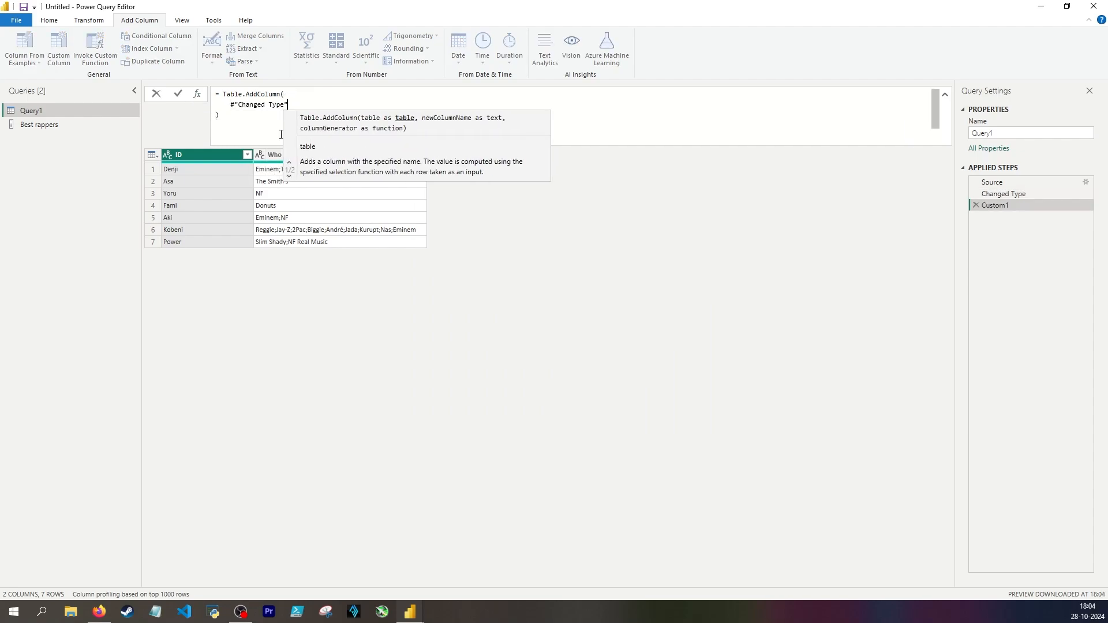
pyautogui.write(',')
pyautogui.press('Return')
pyautogui.write('"List with matches",')
pyautogui.press('Return')
pyautogui.write('each')
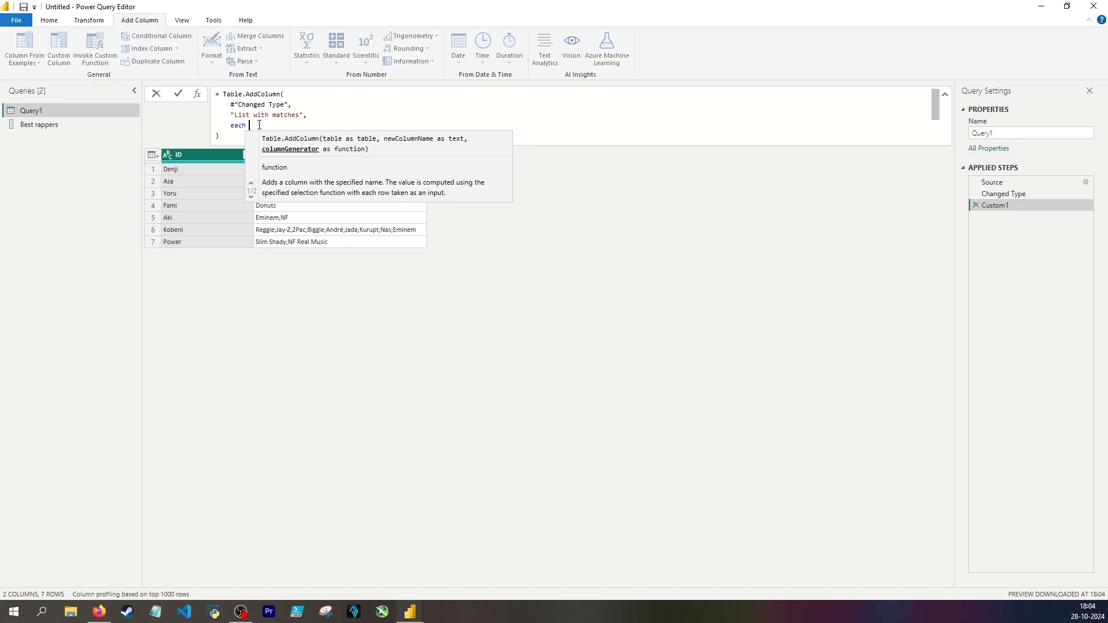
pyautogui.doubleClick(237, 124)
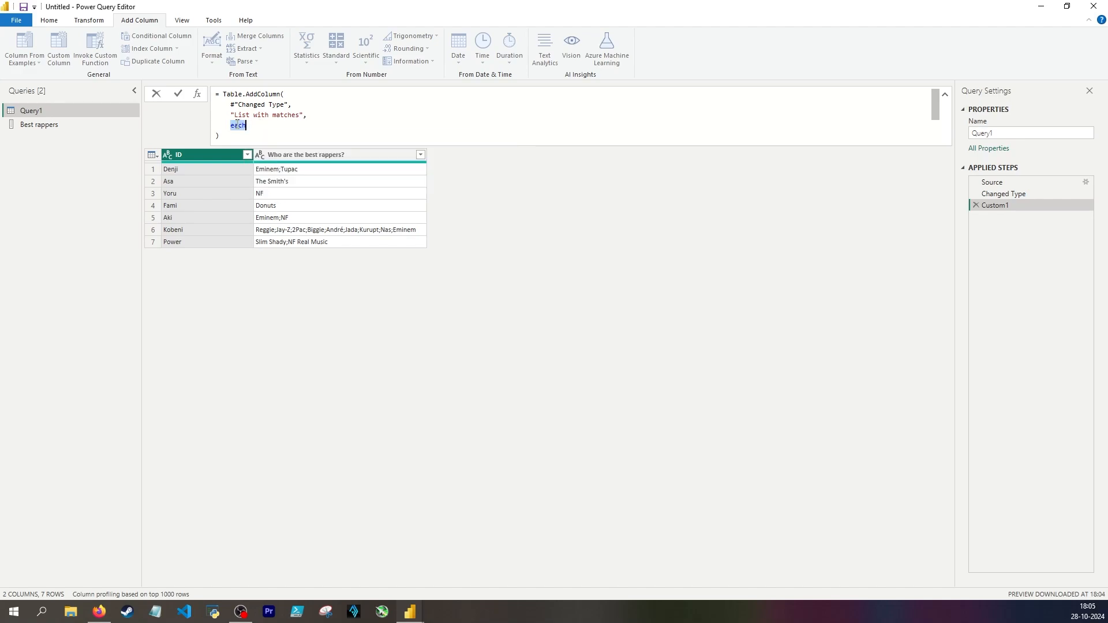
pyautogui.click(265, 126)
pyautogui.click(158, 169)
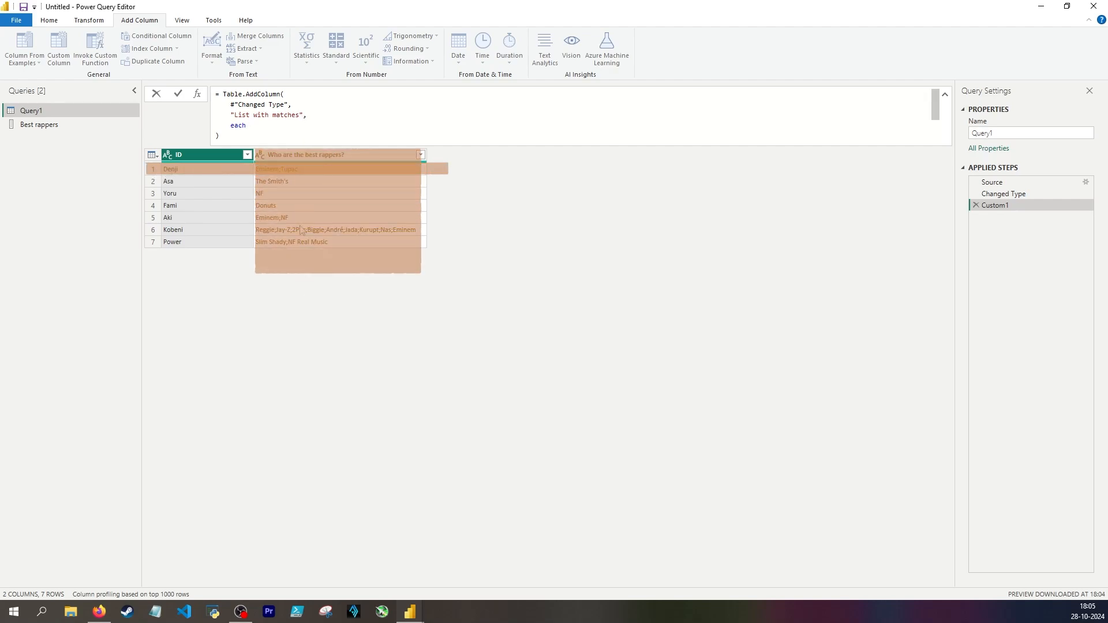
# After each, define currAnswer as [#"Who are the best rappers?"] in a let expression ending with in.
pyautogui.write('let currA')
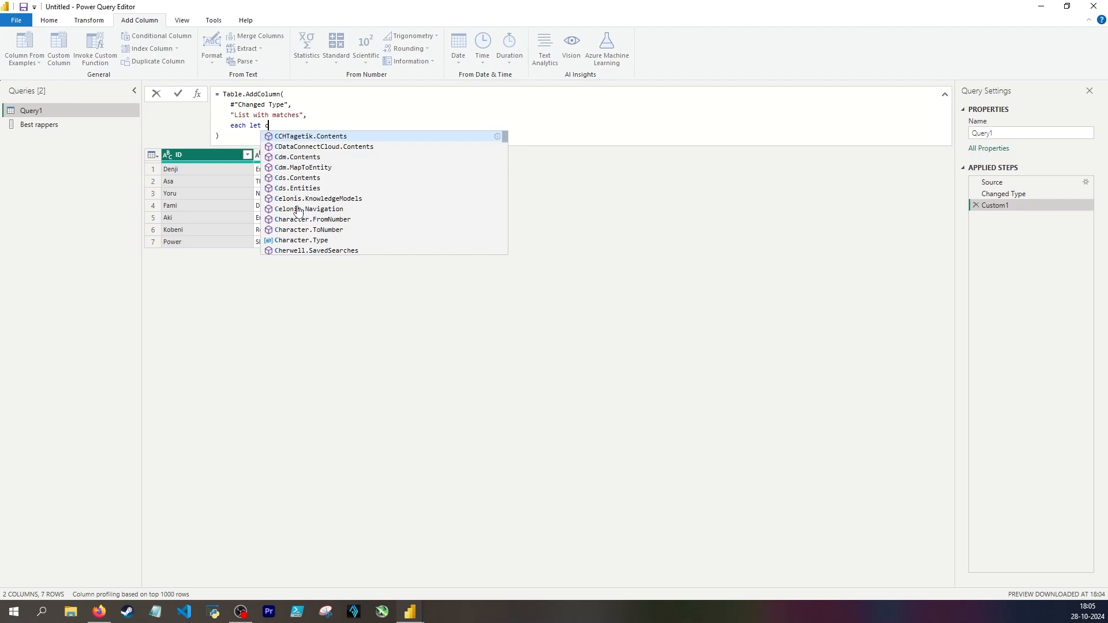
pyautogui.write('nswer = ["Who are the best rappers?')
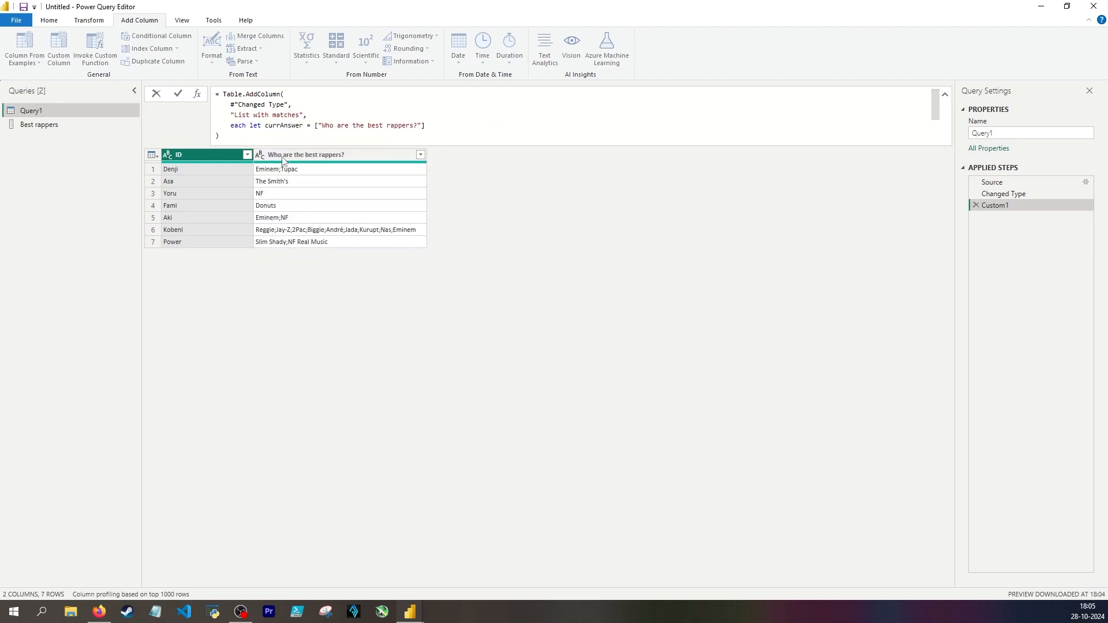
pyautogui.click(318, 125)
pyautogui.write('#')
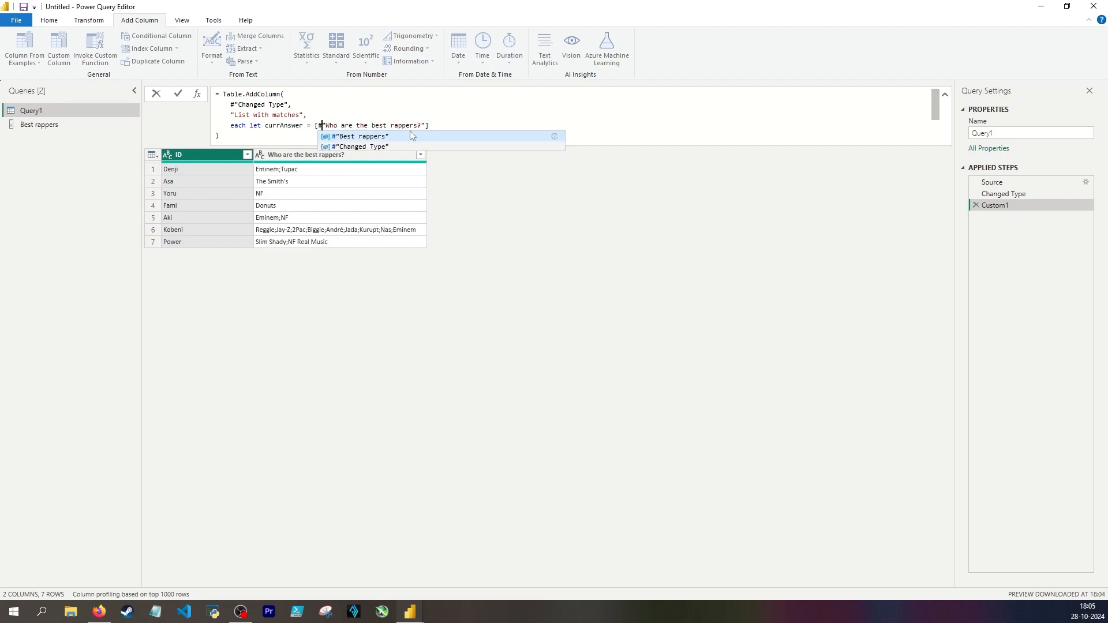
pyautogui.press('End')
pyautogui.write('in')
# Start a List.Generate call below the let expression, with an initial function () => returning a record with looper = 0.
pyautogui.press('Return')
pyautogui.write('list.Generate(')
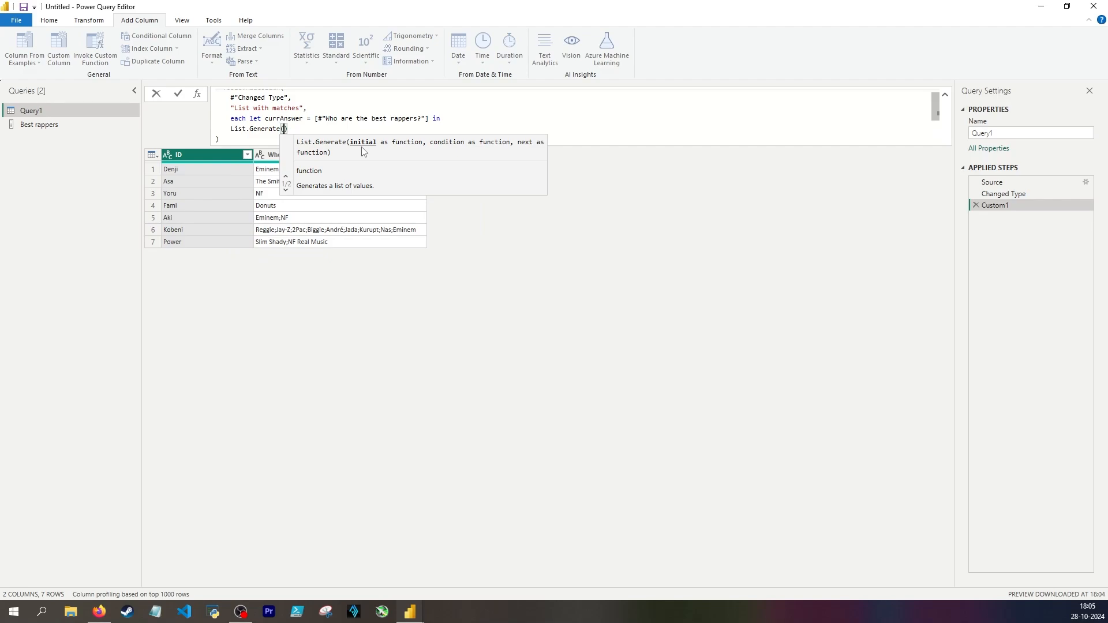
pyautogui.press('Return')
pyautogui.write('() =>')
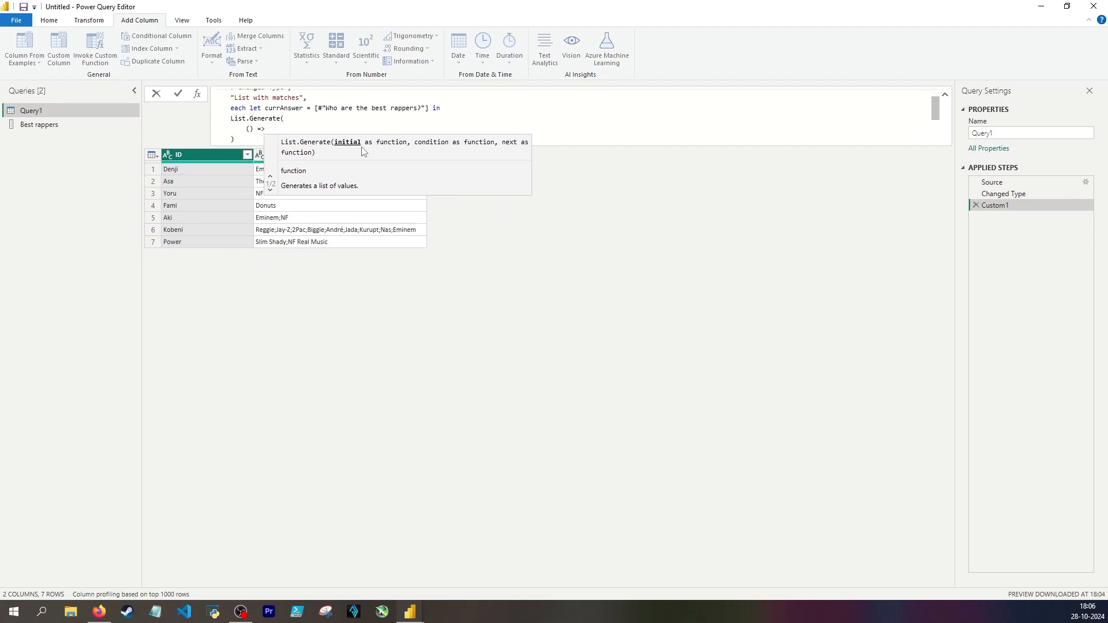
pyautogui.write(' [')
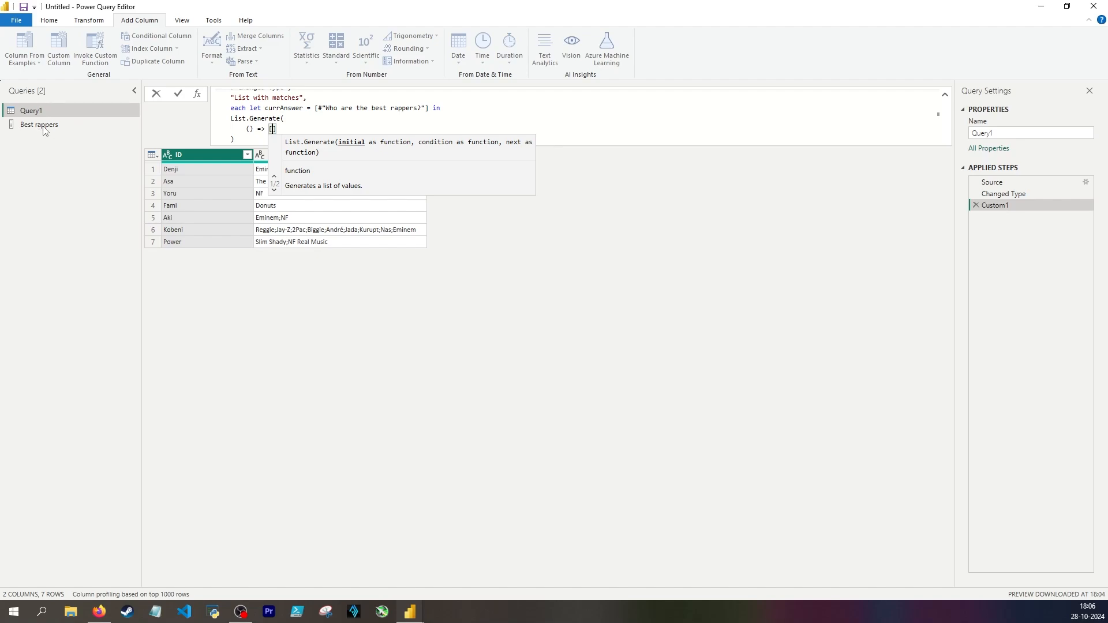
pyautogui.write('looper = 0')
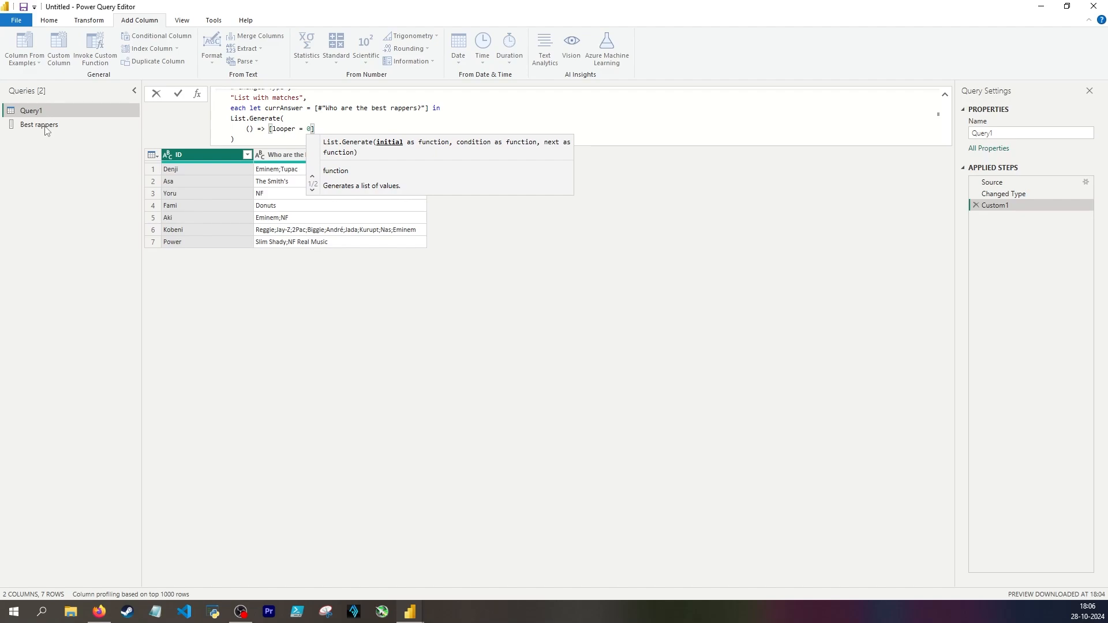
# Add an answer field to the initial record as a list testing if Text.Contains(currAnswer, #"Best rappers"{looper}).
pyautogui.write(', answer')
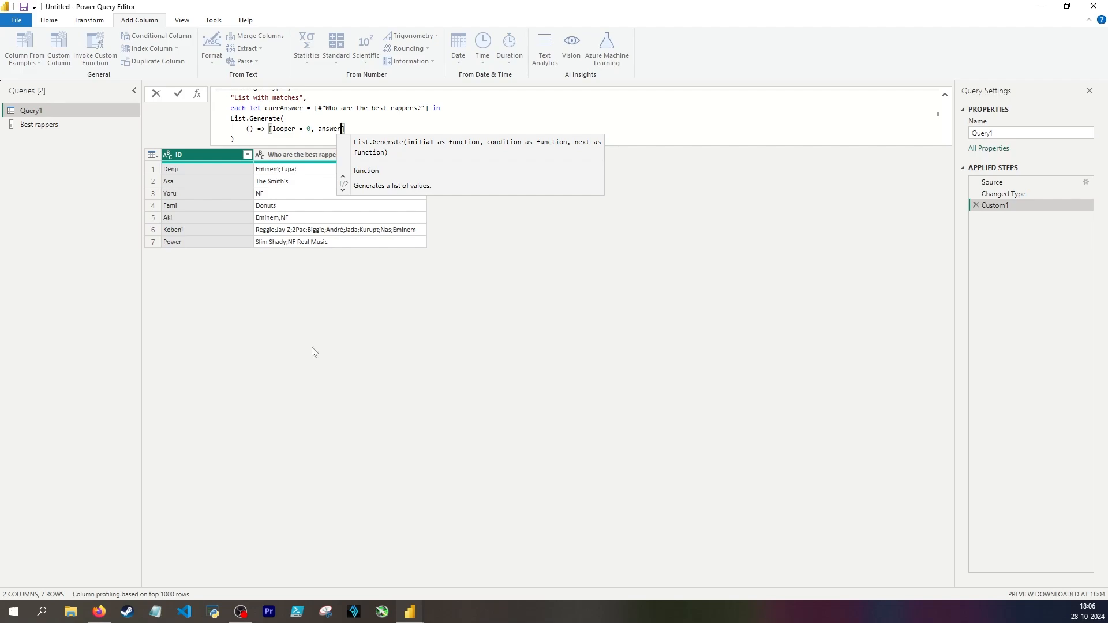
pyautogui.write('= {')
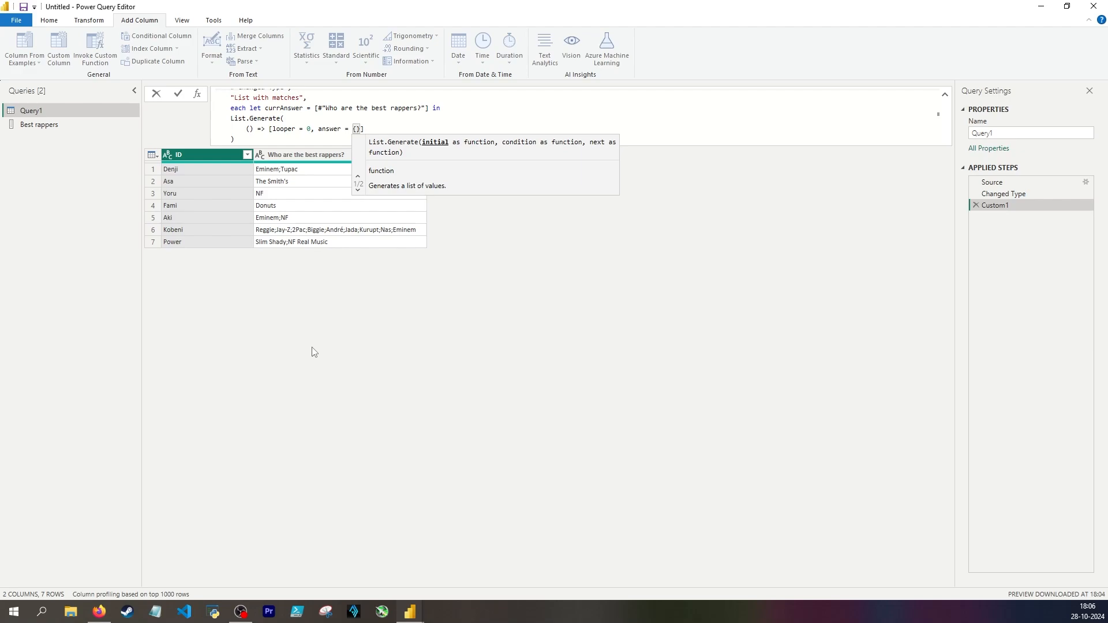
pyautogui.write('if text.Contains(')
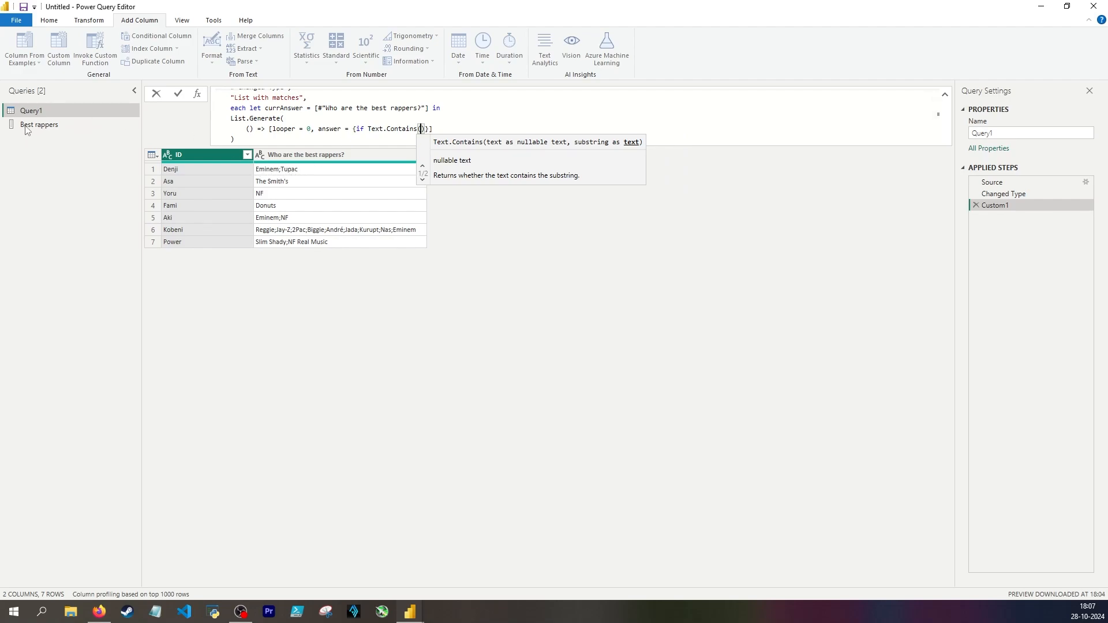
pyautogui.write('currAnswer')
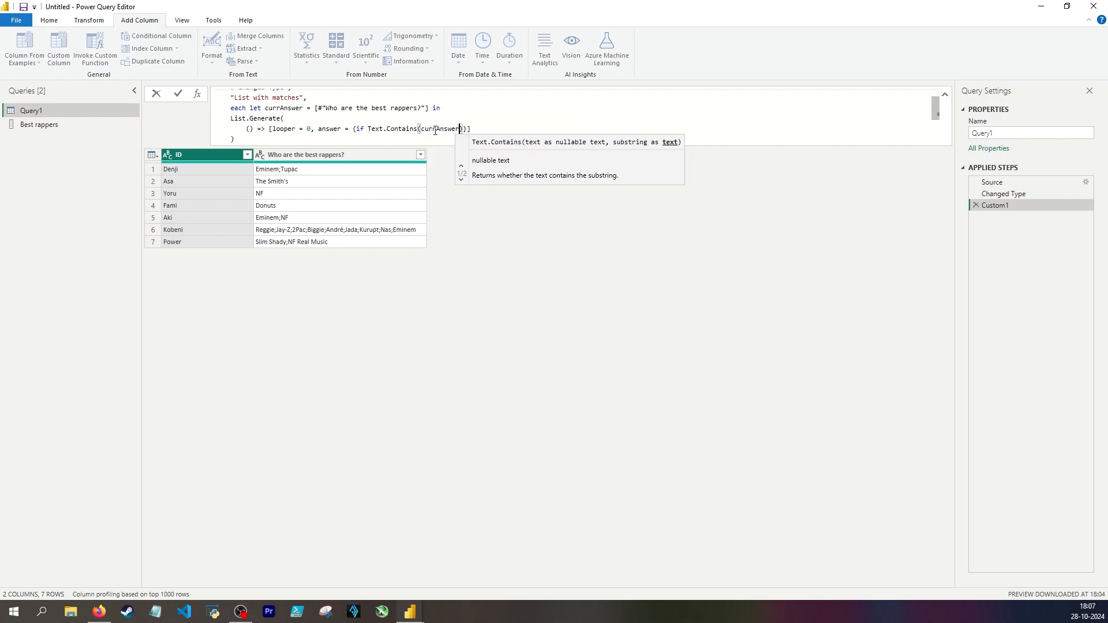
pyautogui.write(', ')
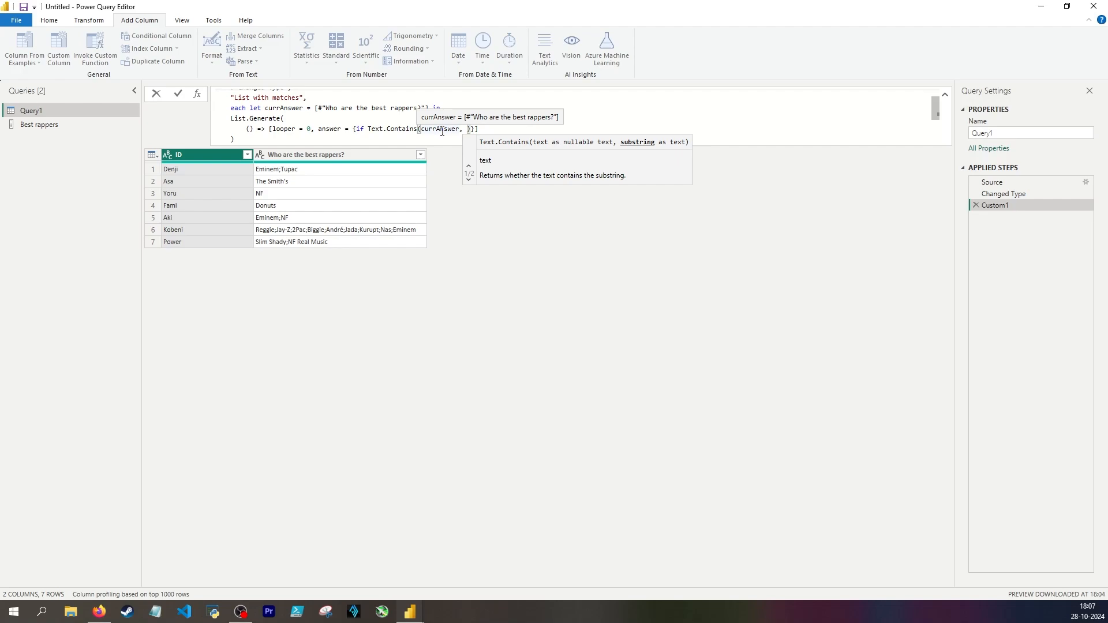
pyautogui.write('#')
pyautogui.press('Tab')
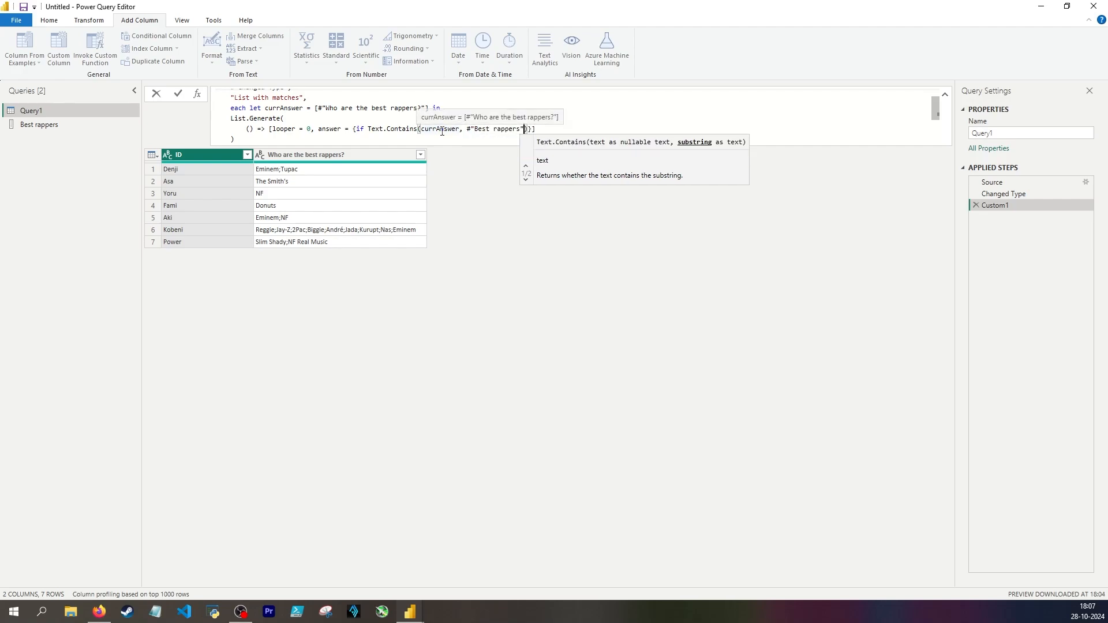
pyautogui.write('{')
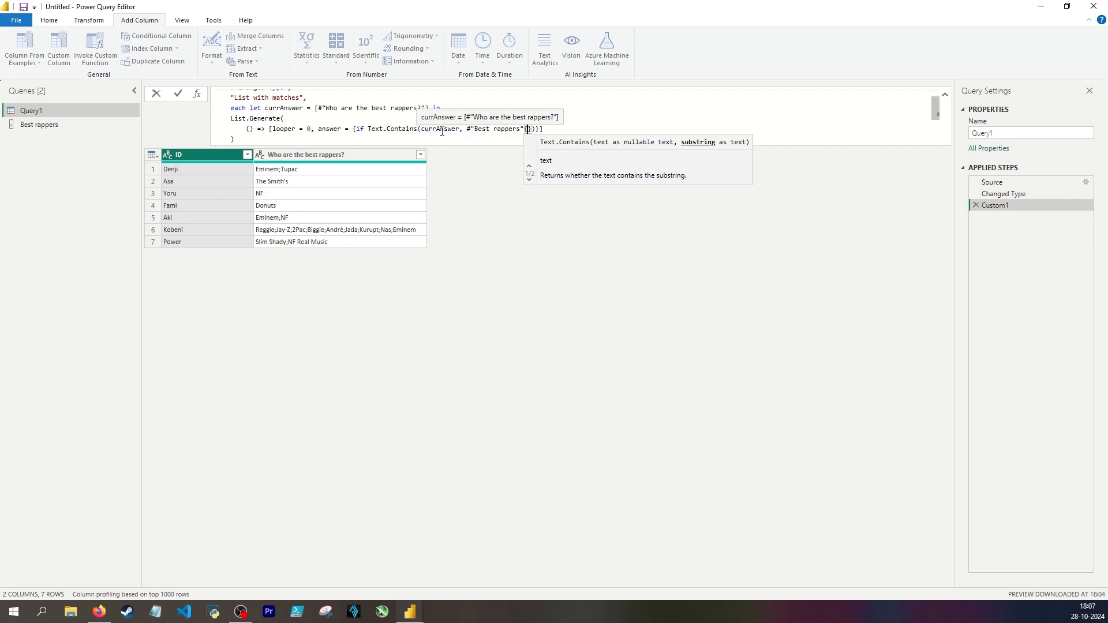
pyautogui.write('looper')
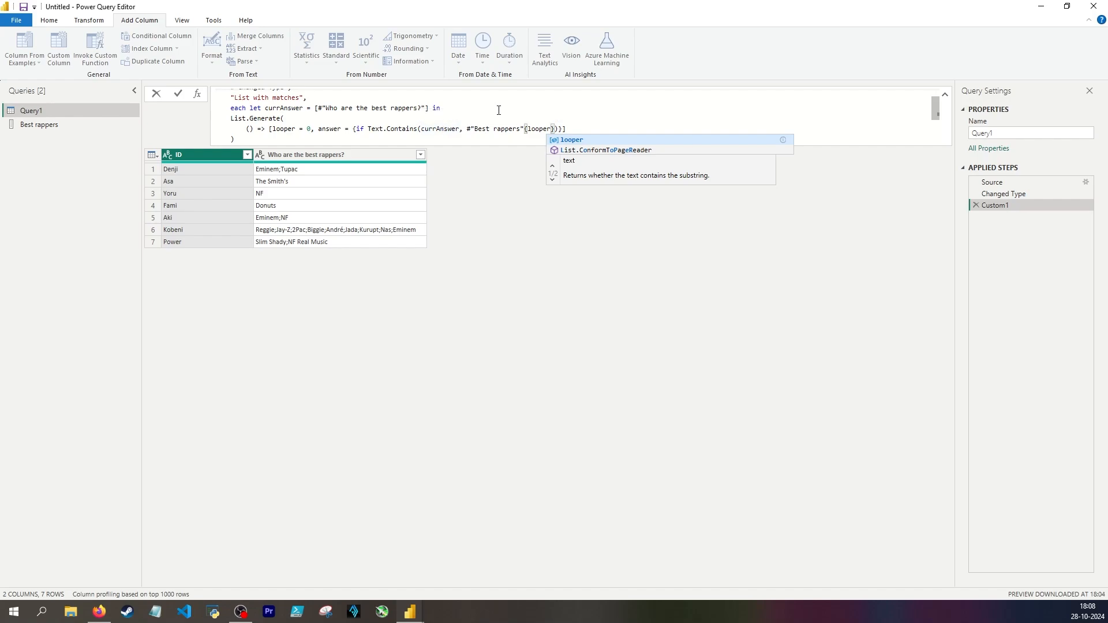
# Complete the answer field's condition with then 1 else 0 and end the initial argument with a comma.
pyautogui.click(558, 130)
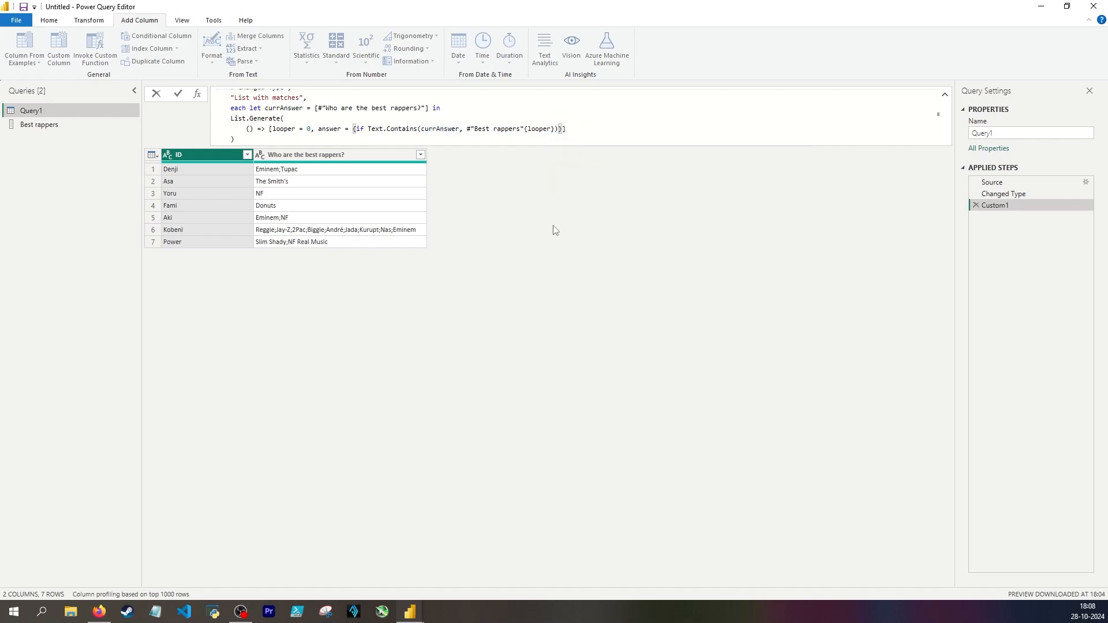
pyautogui.write('then 1 else 0')
pyautogui.press('End')
pyautogui.write(',')
# Add the List.Generate condition each [looper] < List.Count(#"Best rappers") as the second argument.
pyautogui.press('Return')
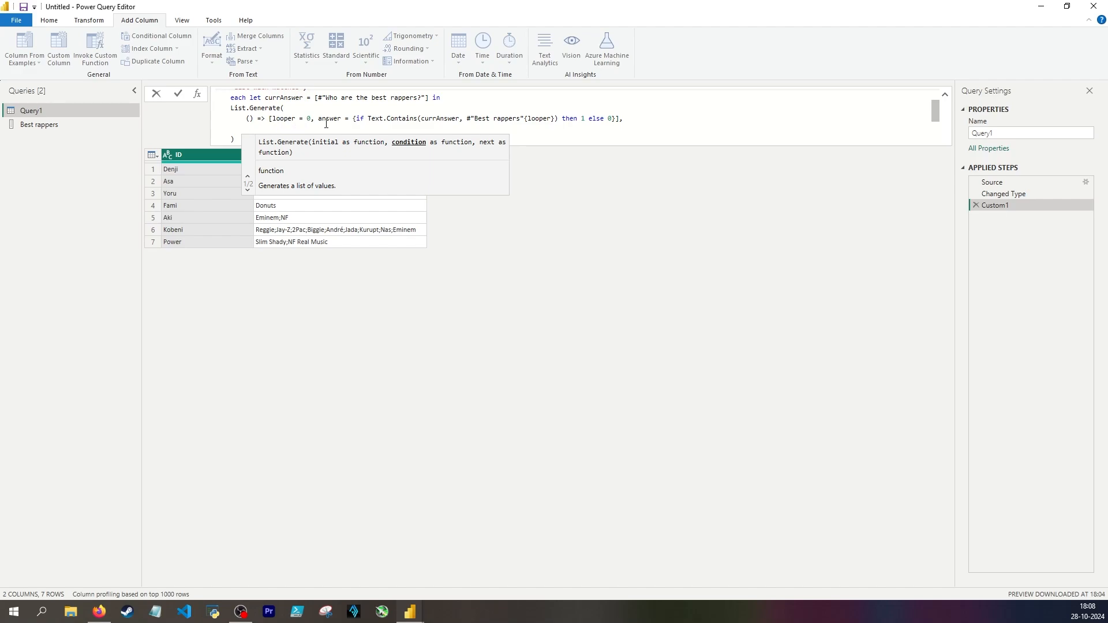
pyautogui.write('each ')
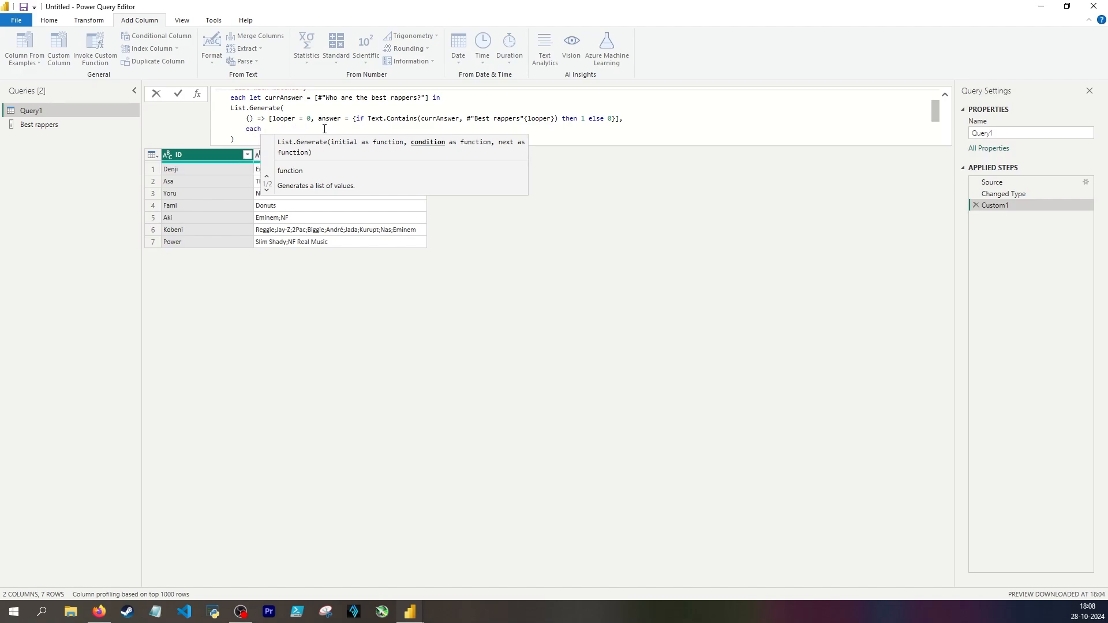
pyautogui.write('[looper]')
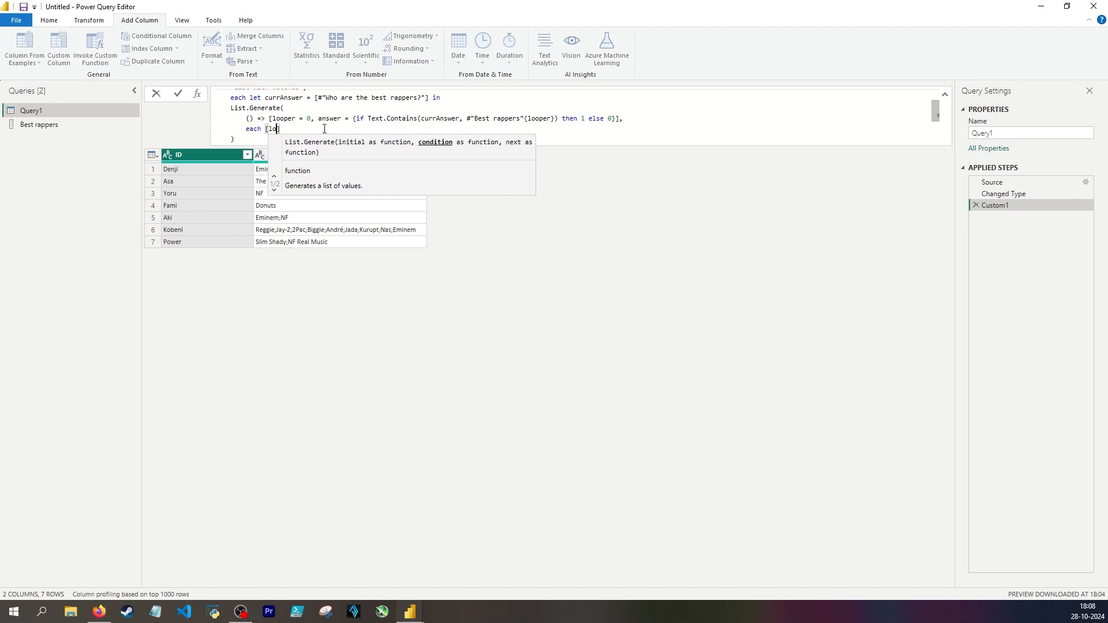
pyautogui.write(' < List.Count(#"Best rappers"),')
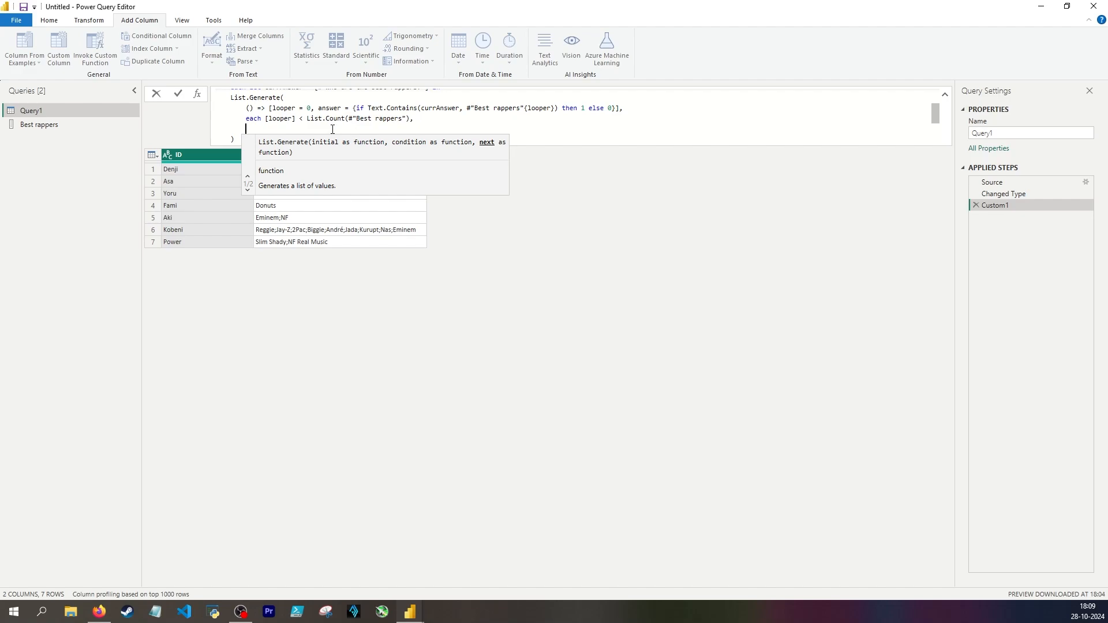
# Begin the third List.Generate argument as each with a record that sets looper = [looper] + 1.
pyautogui.write('each [')
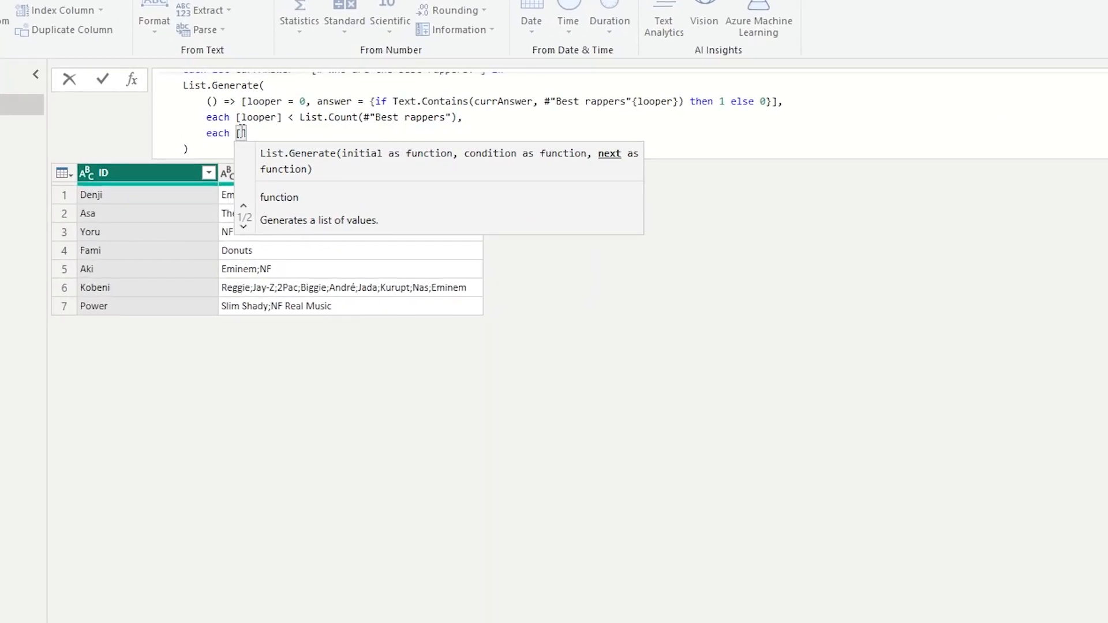
pyautogui.write('looper')
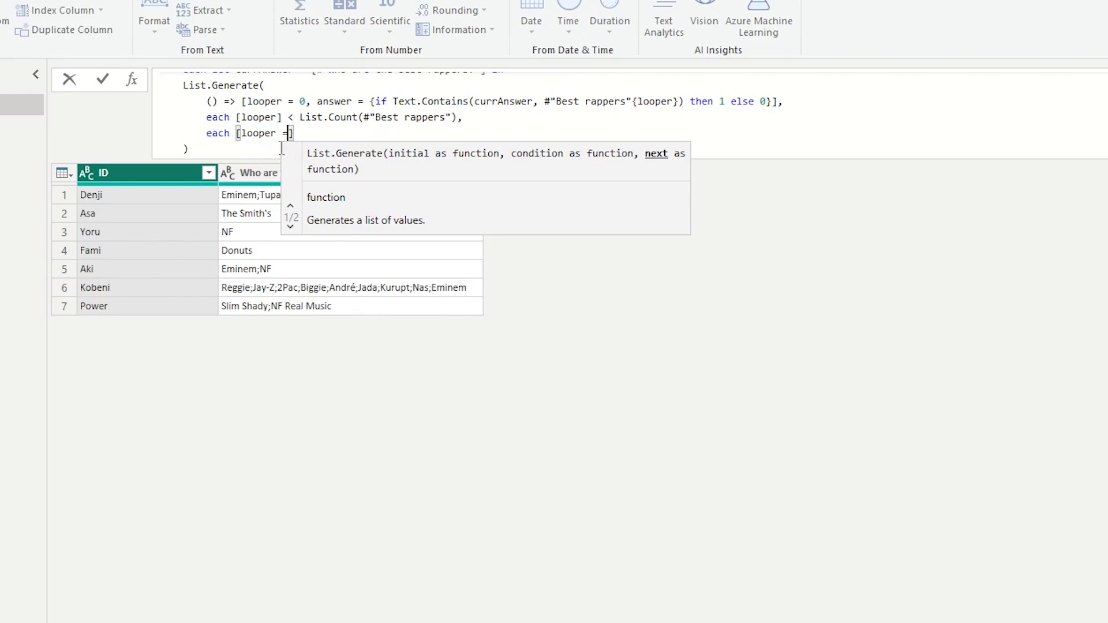
pyautogui.write('= ')
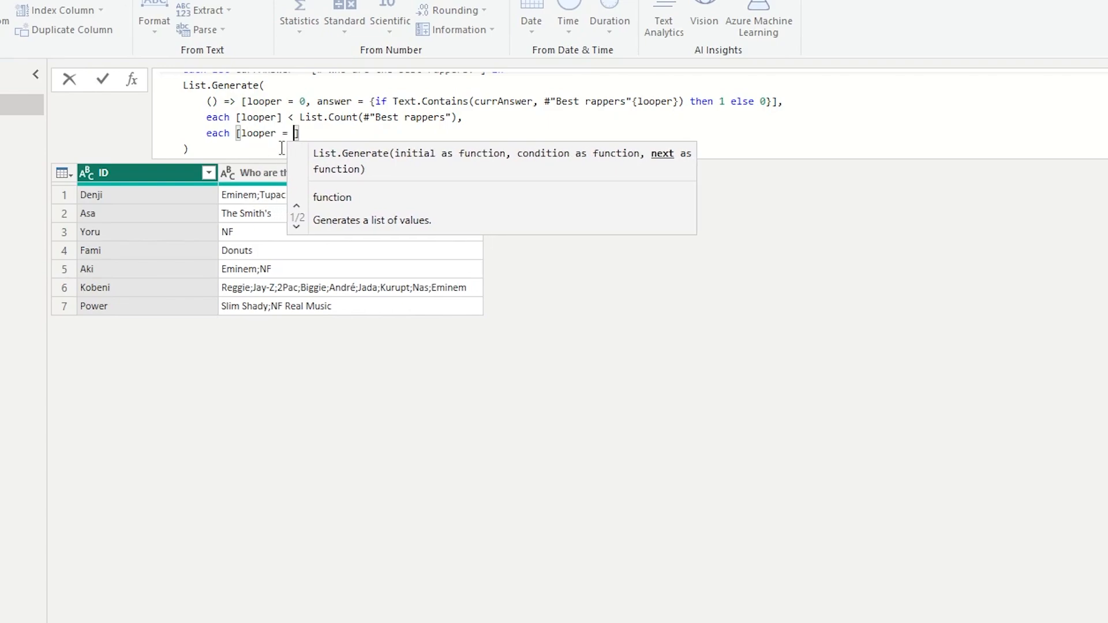
pyautogui.write('[')
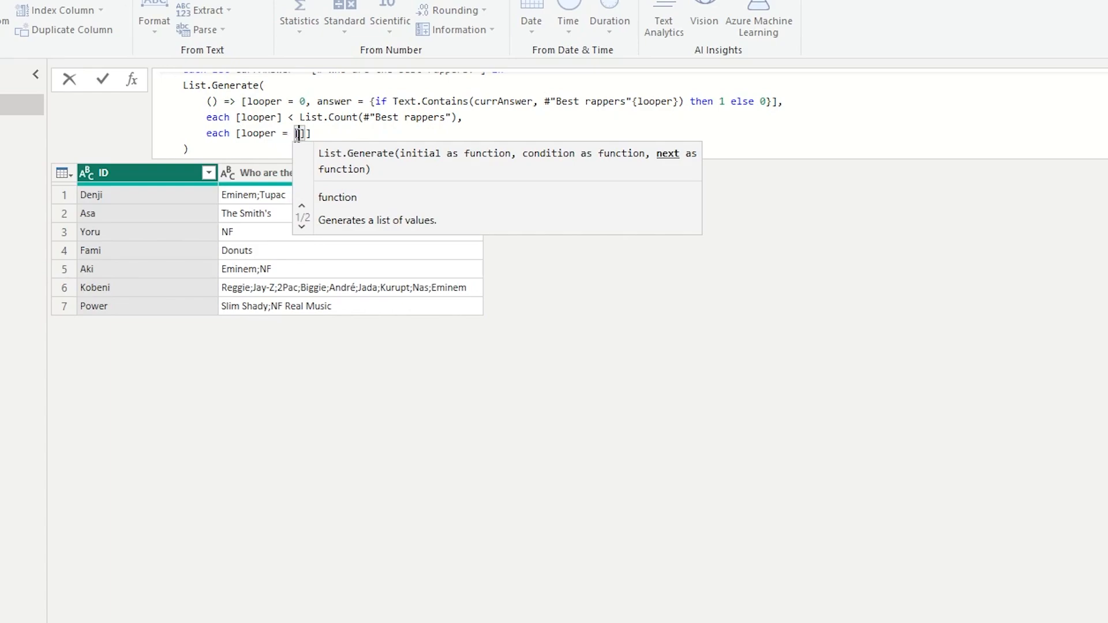
pyautogui.write(']')
pyautogui.write('looper')
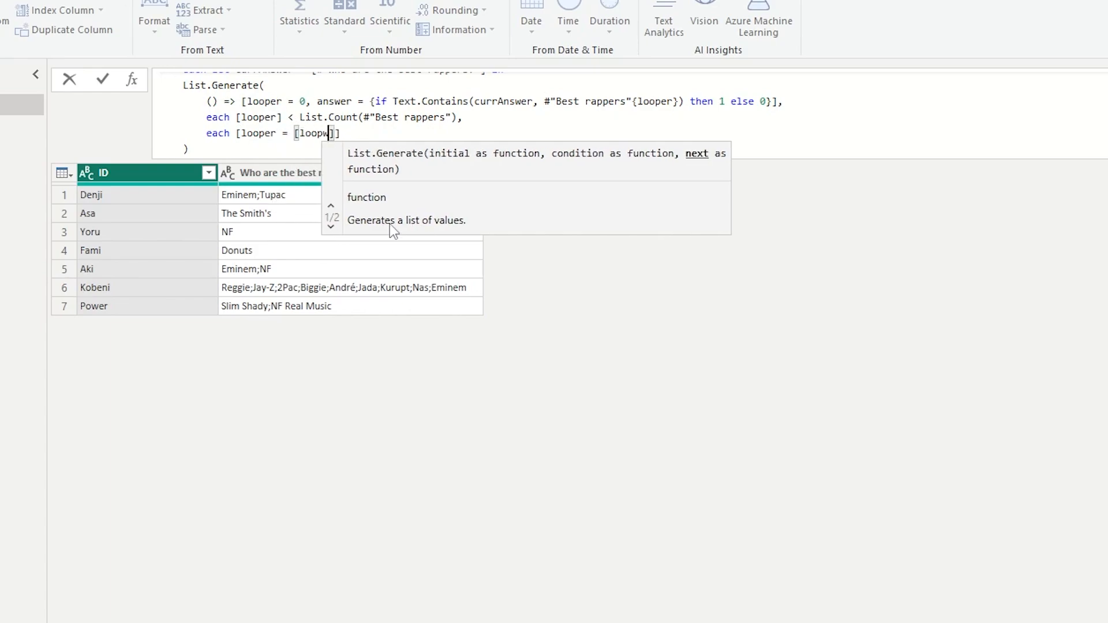
pyautogui.write('] + 1')
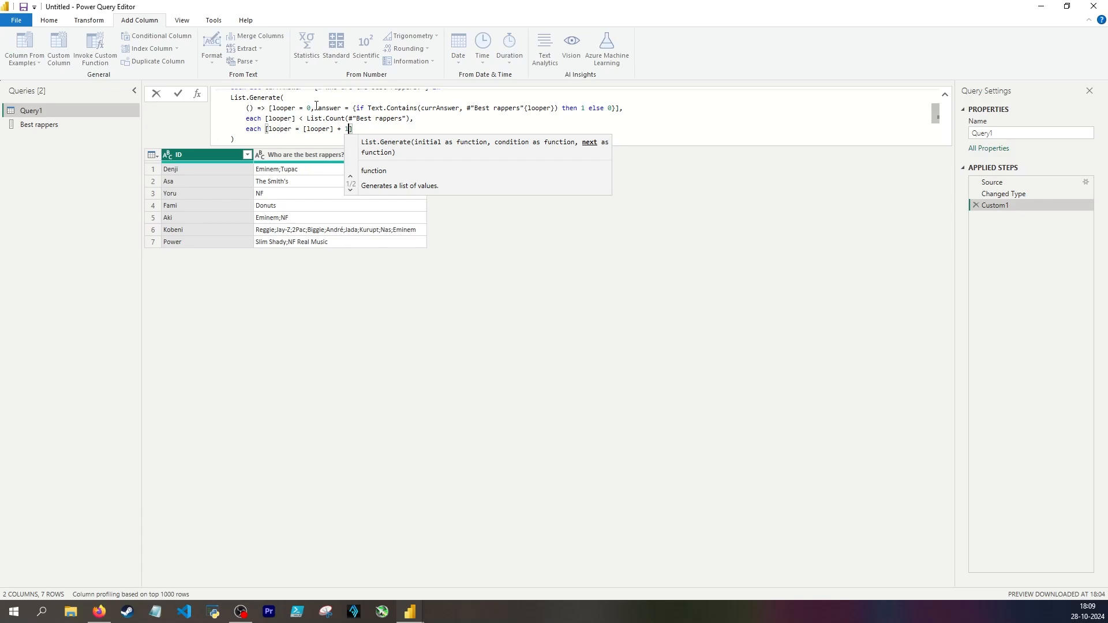
# Add the field answer = [answers] to the next-value record after the looper field.
pyautogui.write(', ')
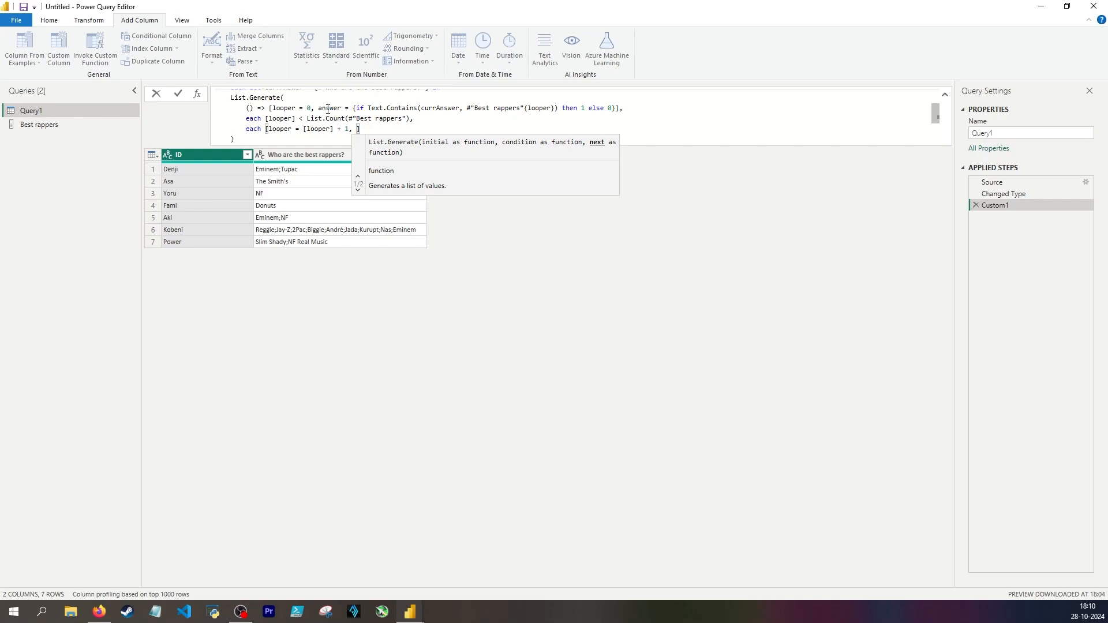
pyautogui.write('answer = ')
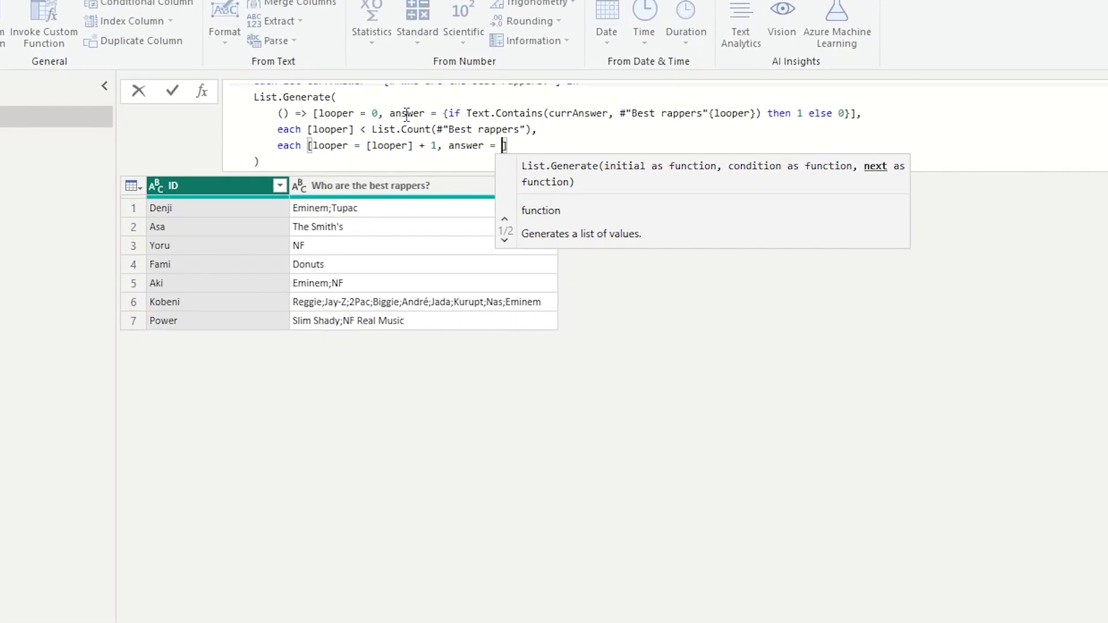
pyautogui.write('[answers')
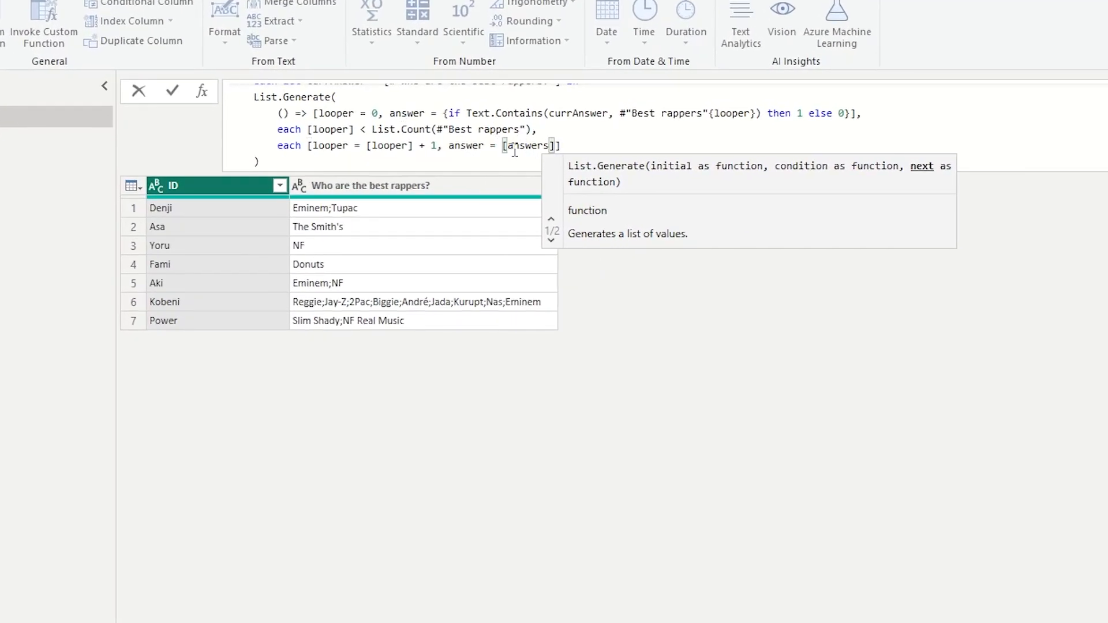
pyautogui.write(']')
pyautogui.moveTo(505, 148); pyautogui.dragTo(555, 146)
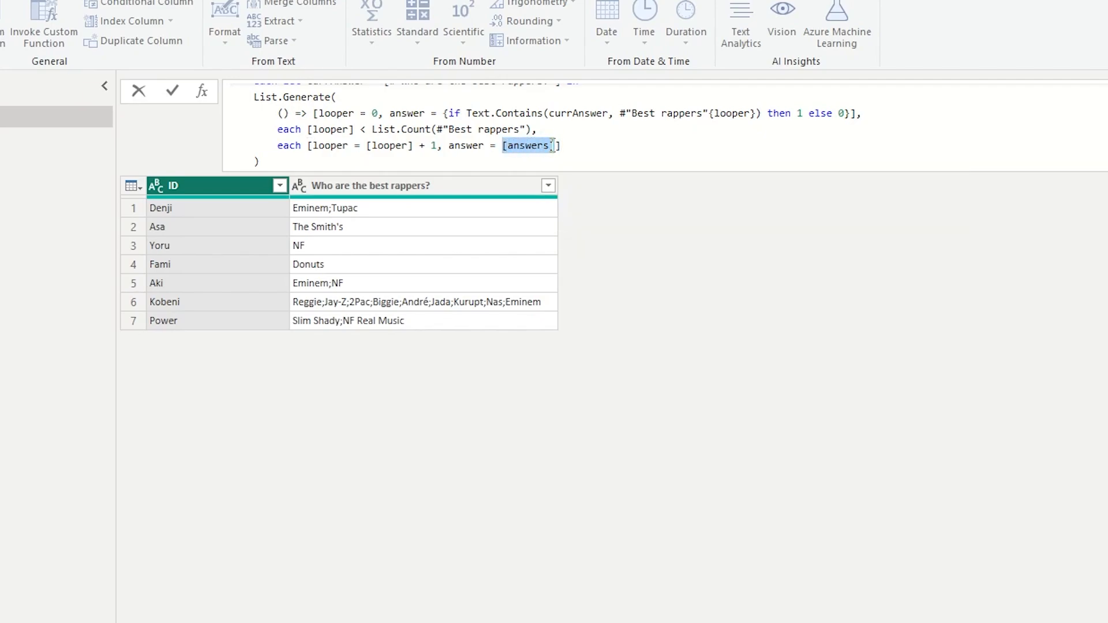
pyautogui.click(518, 145)
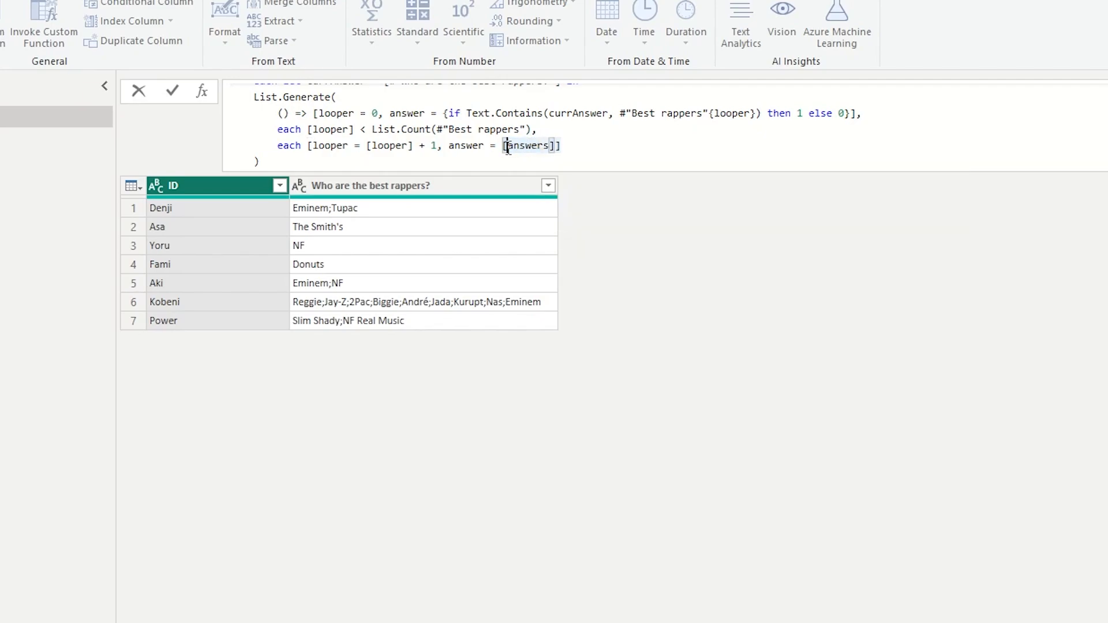
pyautogui.moveTo(555, 146); pyautogui.dragTo(504, 152)
pyautogui.click(562, 147)
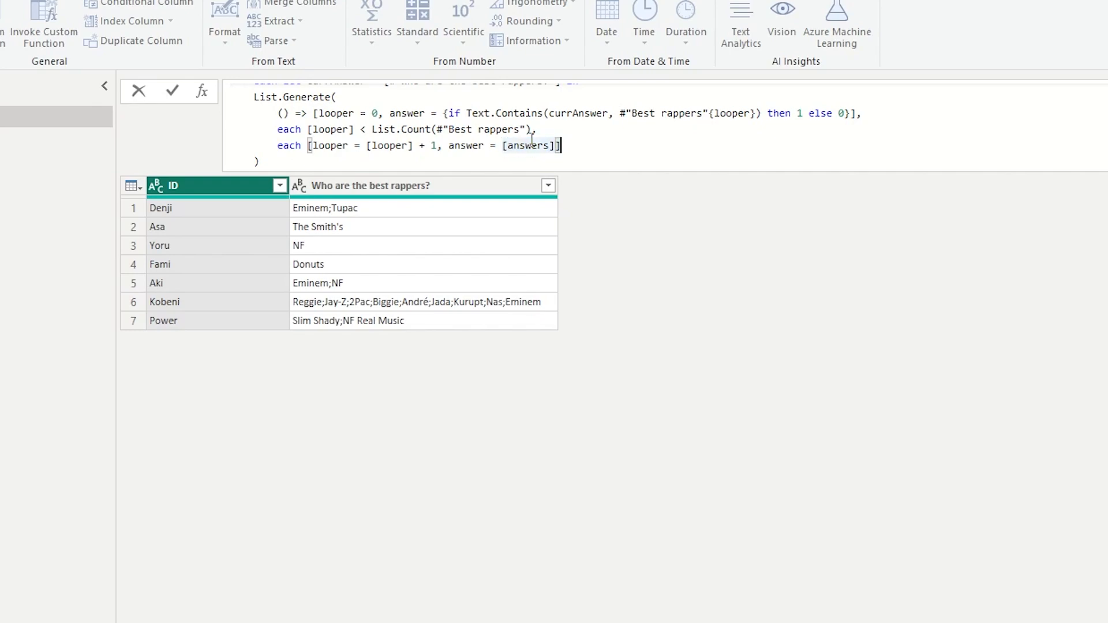
# Replace each with (_) in the third argument and prefix both field references as _[looper] and _[answers].
pyautogui.click(501, 146)
pyautogui.write('_')
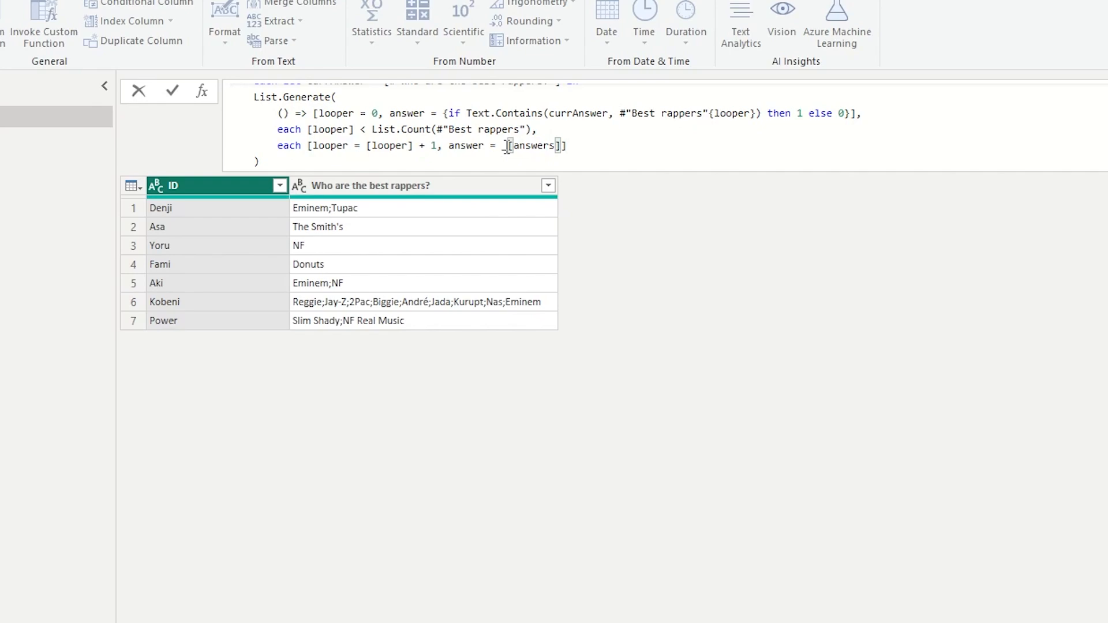
pyautogui.moveTo(502, 147); pyautogui.dragTo(567, 151)
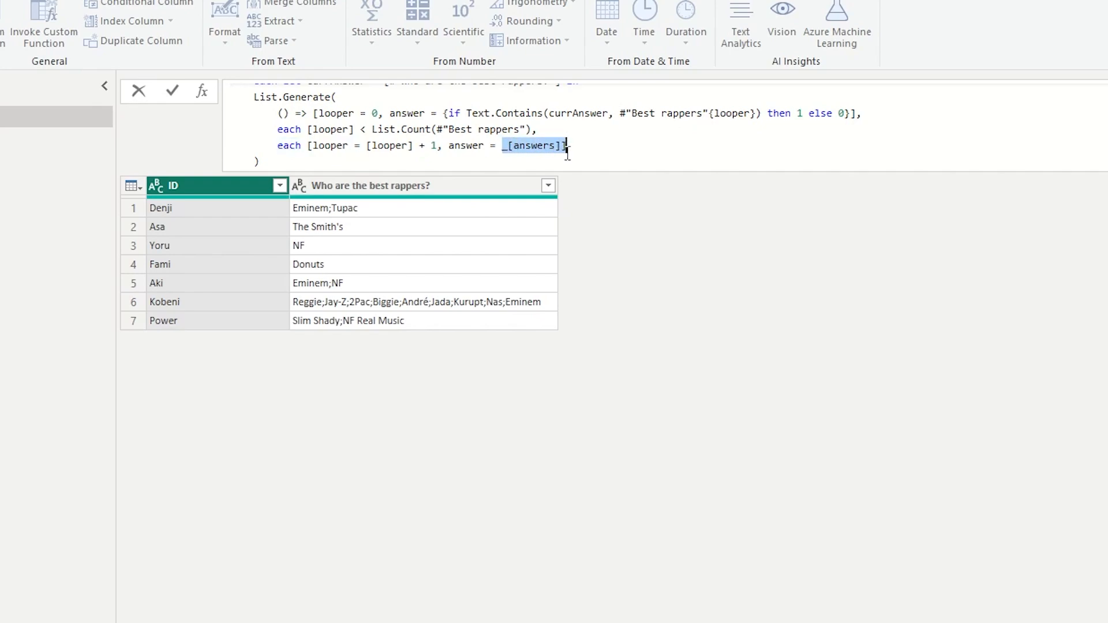
pyautogui.doubleClick(288, 146)
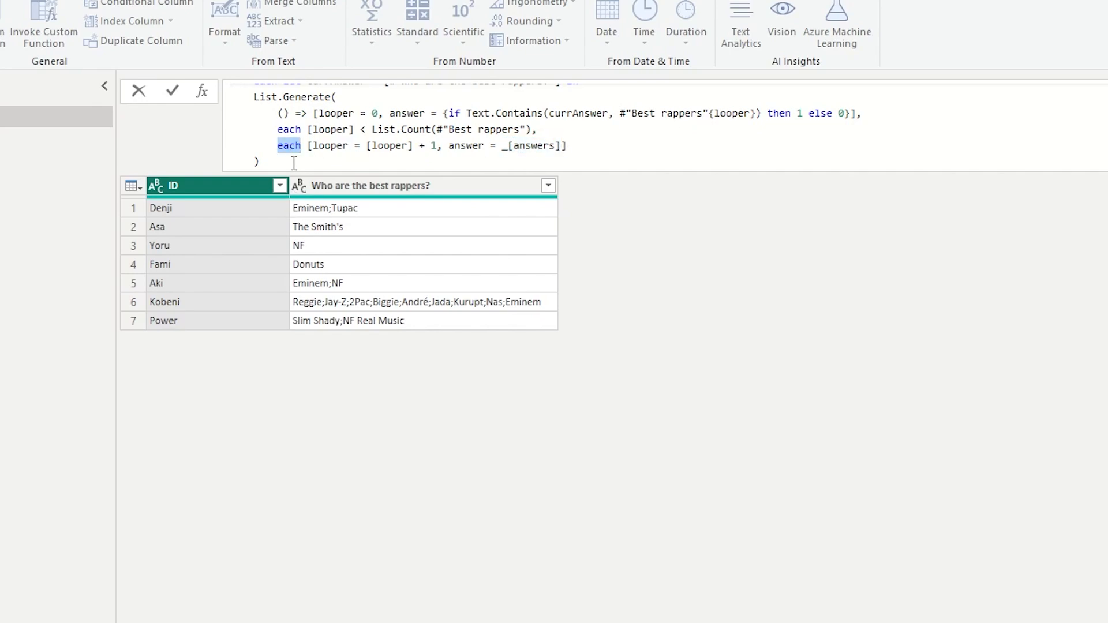
pyautogui.moveTo(502, 147); pyautogui.dragTo(557, 134)
pyautogui.click(367, 116)
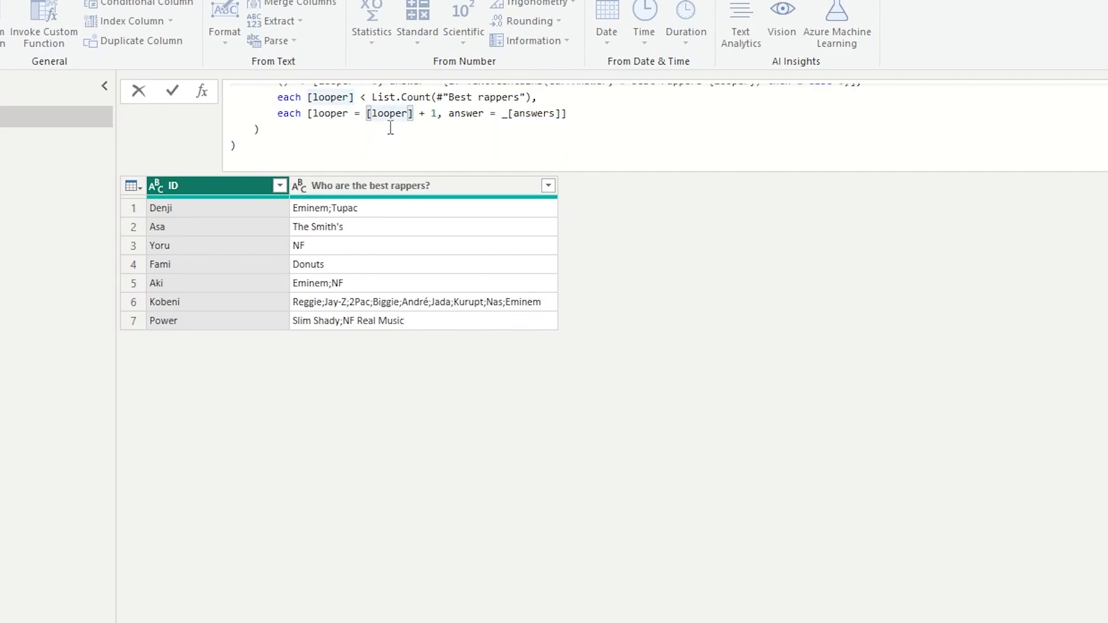
pyautogui.write('_')
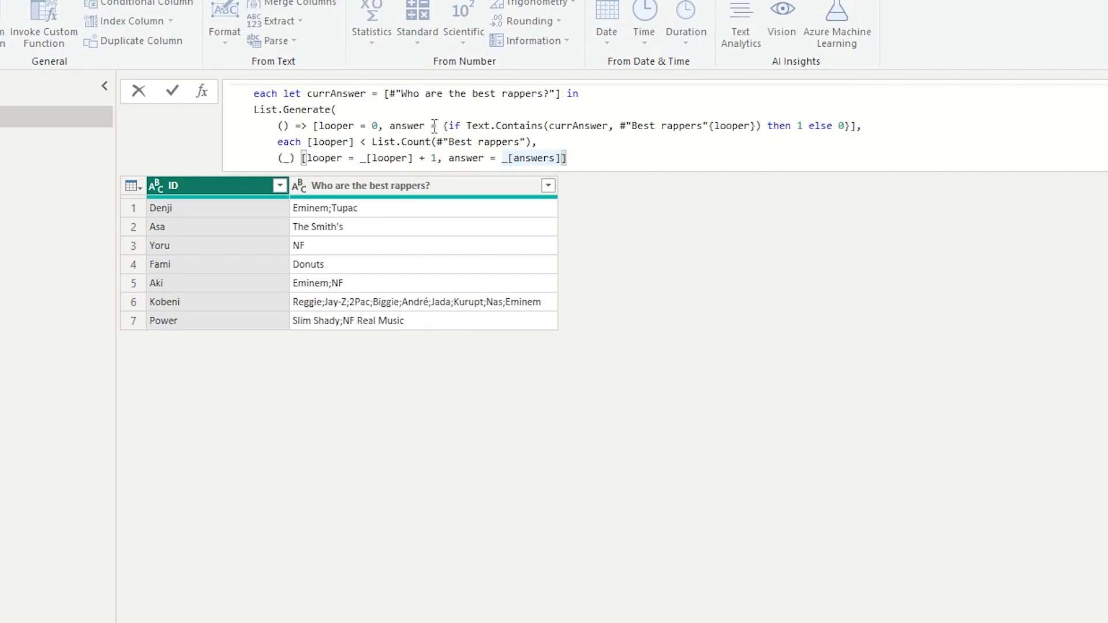
# Append & {} after _[answers] and fill the braces with a copy of the initial record's answer list expression.
pyautogui.click(444, 126)
pyautogui.keyDown('shift'); pyautogui.click(852, 125); pyautogui.keyUp('shift')
pyautogui.hotkey('ctrl', 'c')
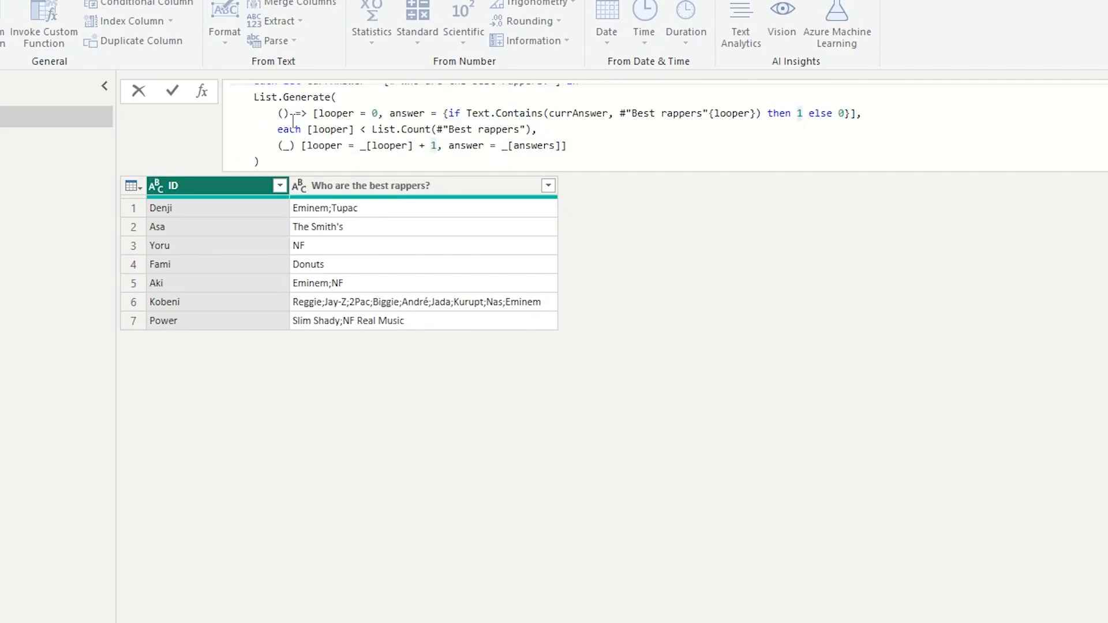
pyautogui.moveTo(282, 112); pyautogui.dragTo(455, 112)
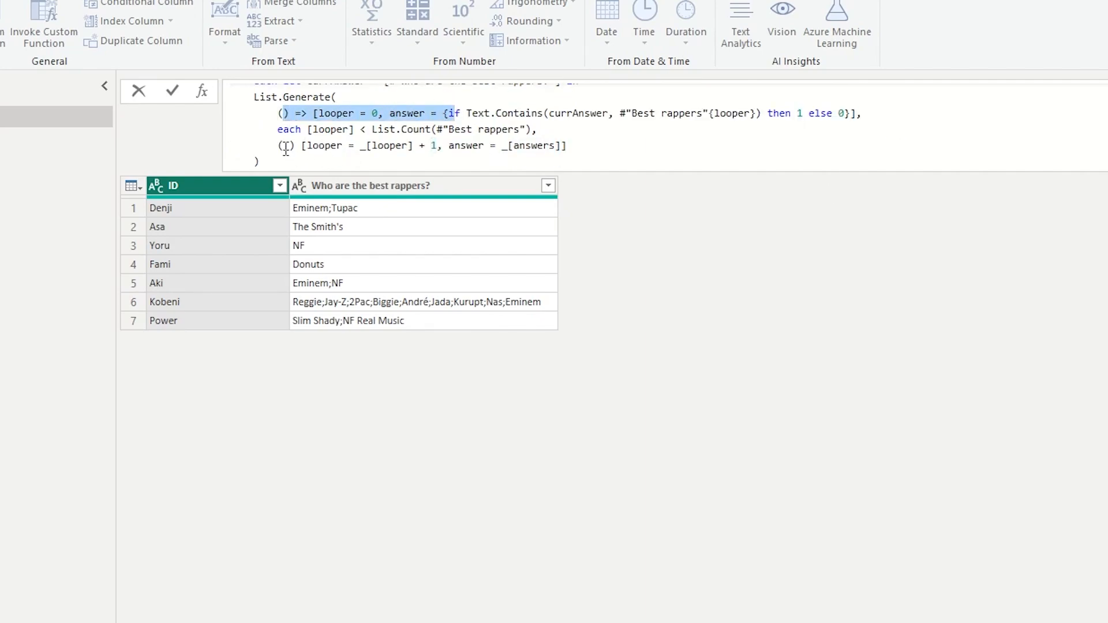
pyautogui.moveTo(278, 145); pyautogui.dragTo(553, 146)
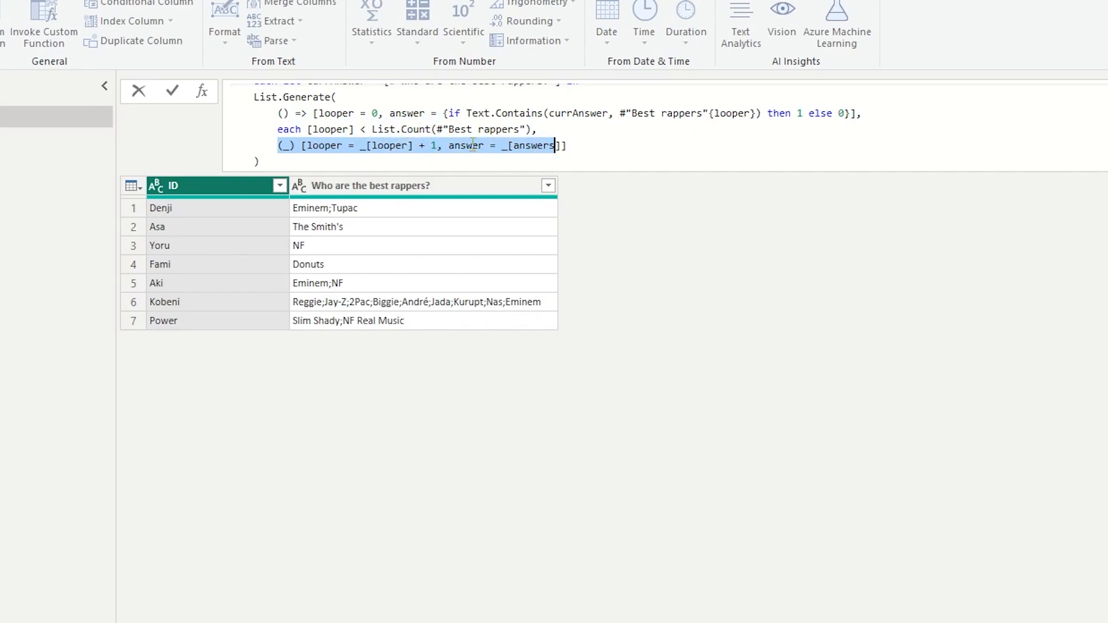
pyautogui.moveTo(319, 113); pyautogui.dragTo(379, 113)
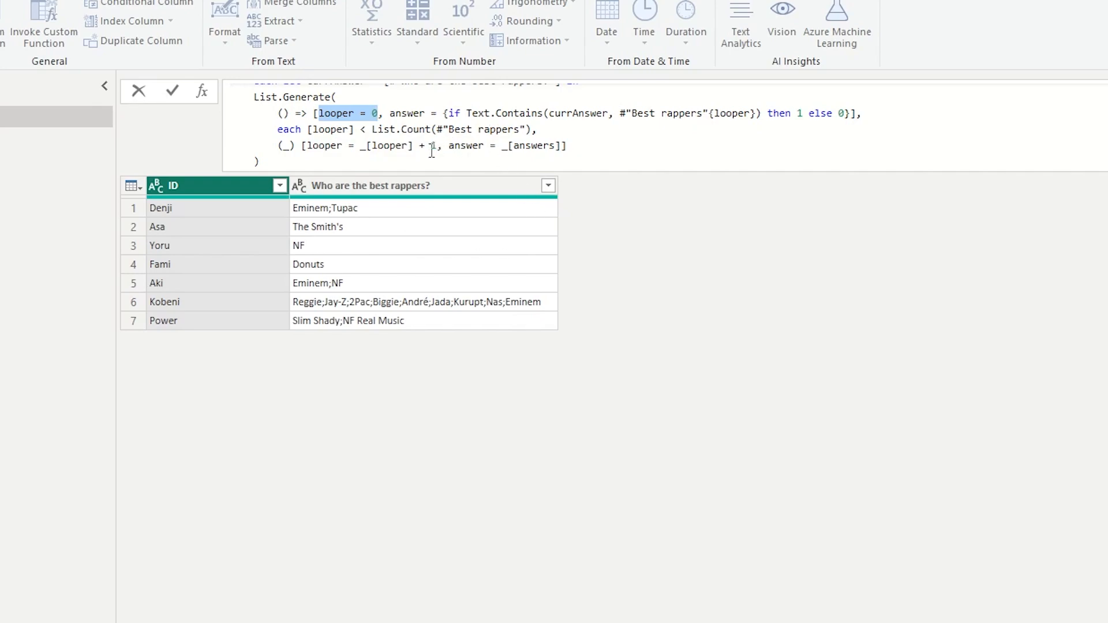
pyautogui.click(562, 145)
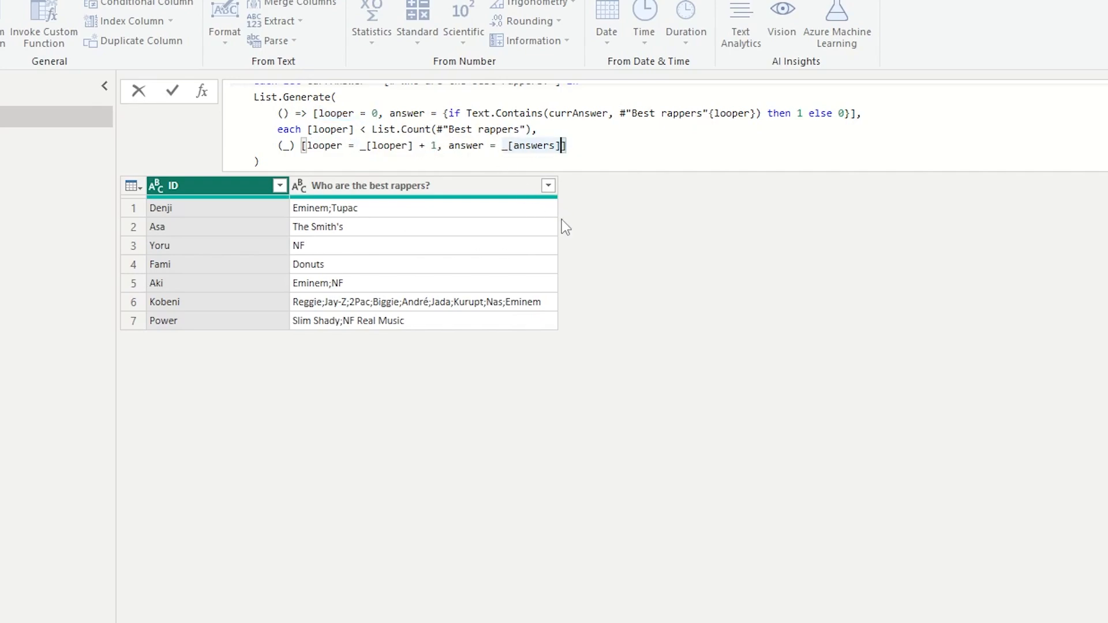
pyautogui.write('& {}')
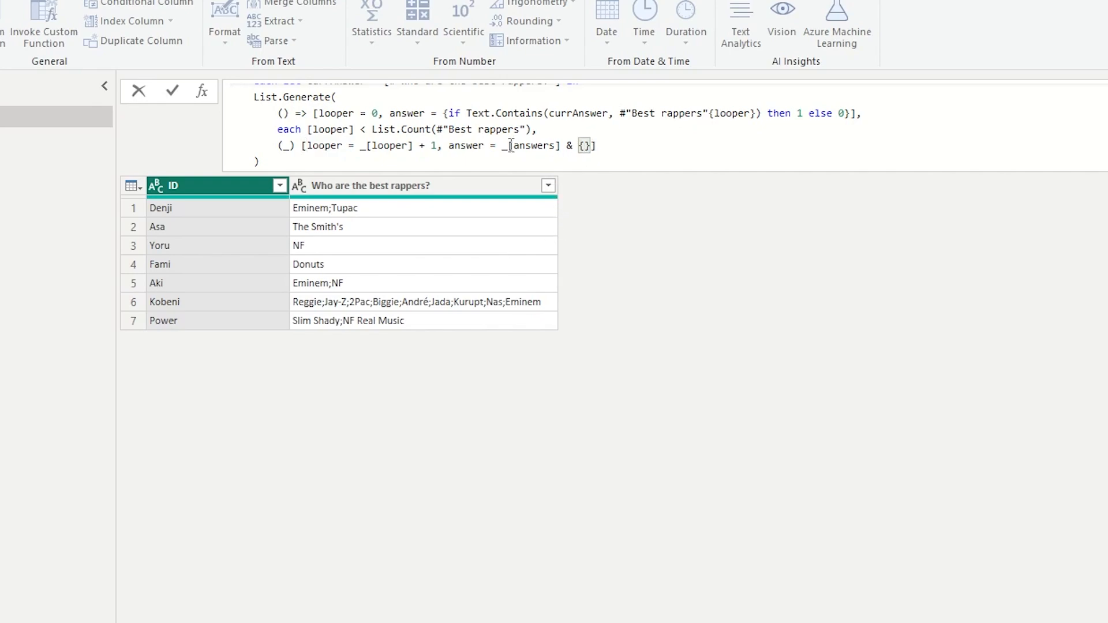
pyautogui.hotkey('ctrl', 'v')
# Remove the duplicate opening and closing braces around the copied if condition.
pyautogui.click(589, 145)
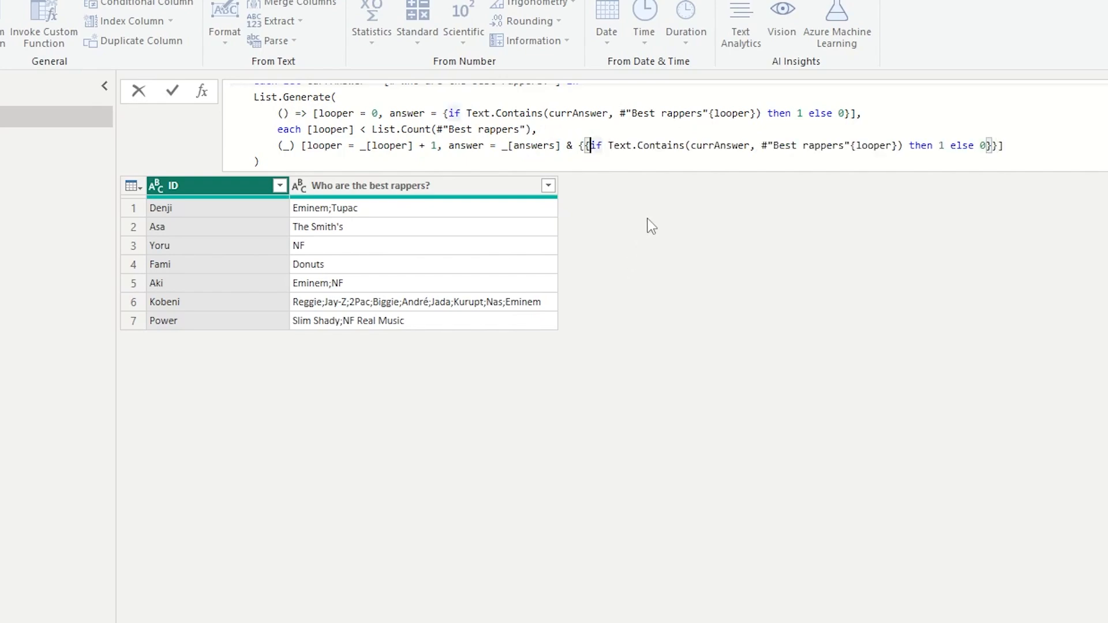
pyautogui.press('BackSpace')
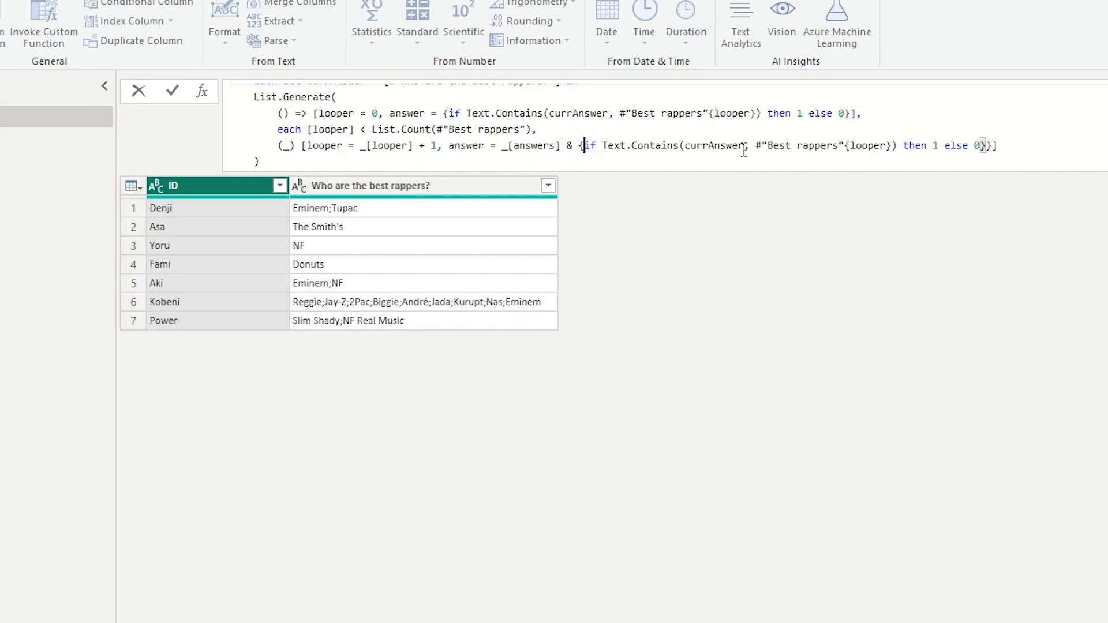
pyautogui.click(990, 145)
pyautogui.press('BackSpace')
# Change the copied condition's list index to {[looper] + 1} and apply the formula with => after (_).
pyautogui.click(850, 146)
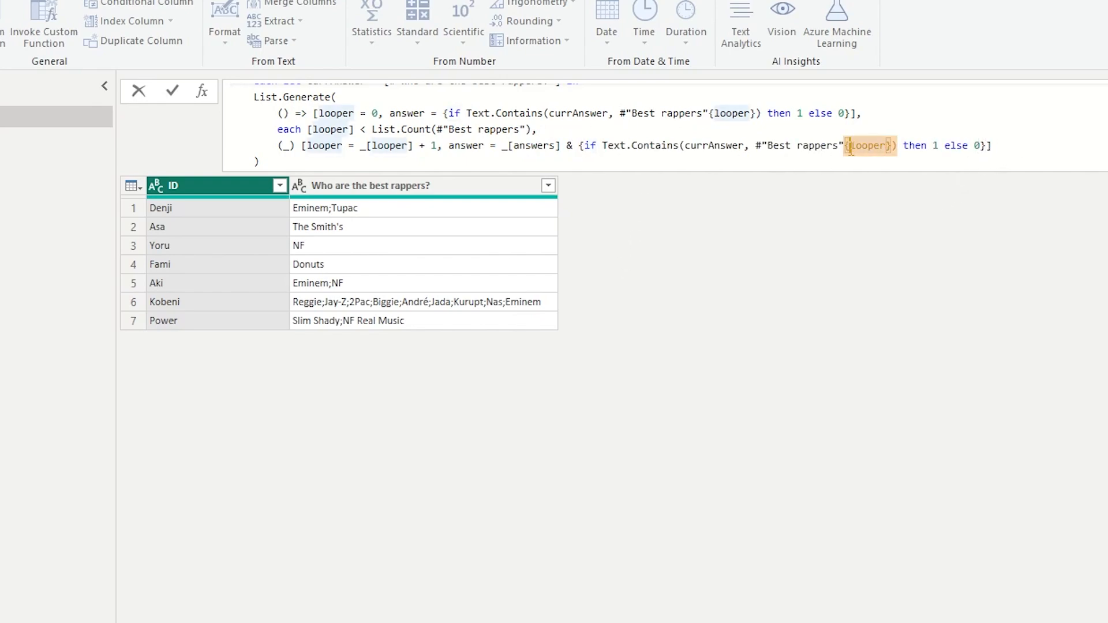
pyautogui.write('[')
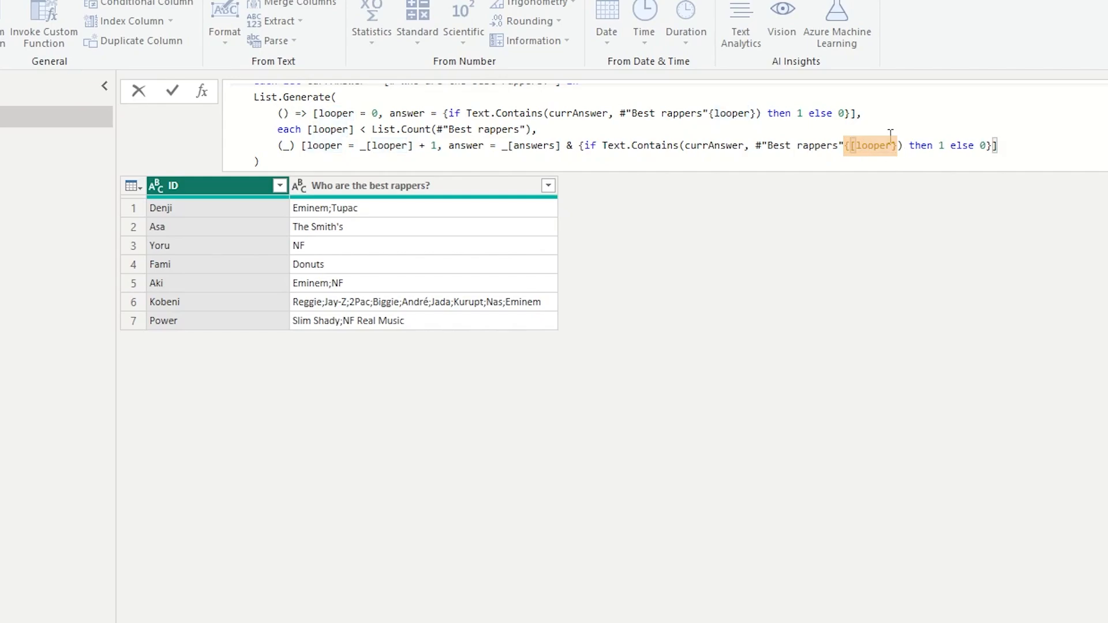
pyautogui.click(893, 141)
pyautogui.write('] + 1')
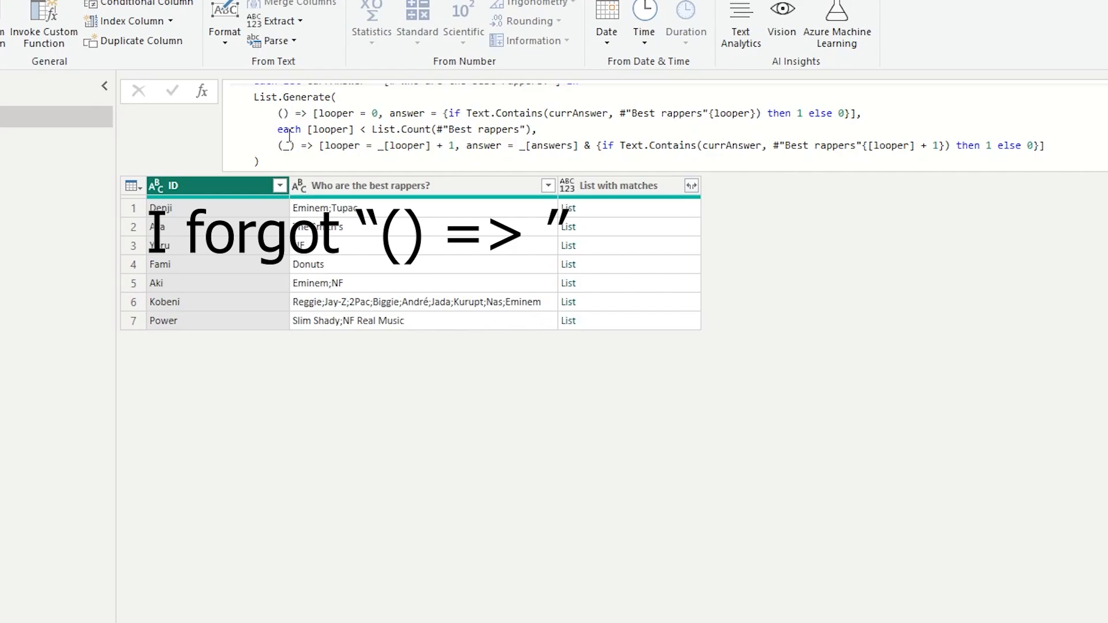
# Preview the contents of the first row's list in the List with matches column.
pyautogui.moveTo(279, 145); pyautogui.dragTo(310, 147)
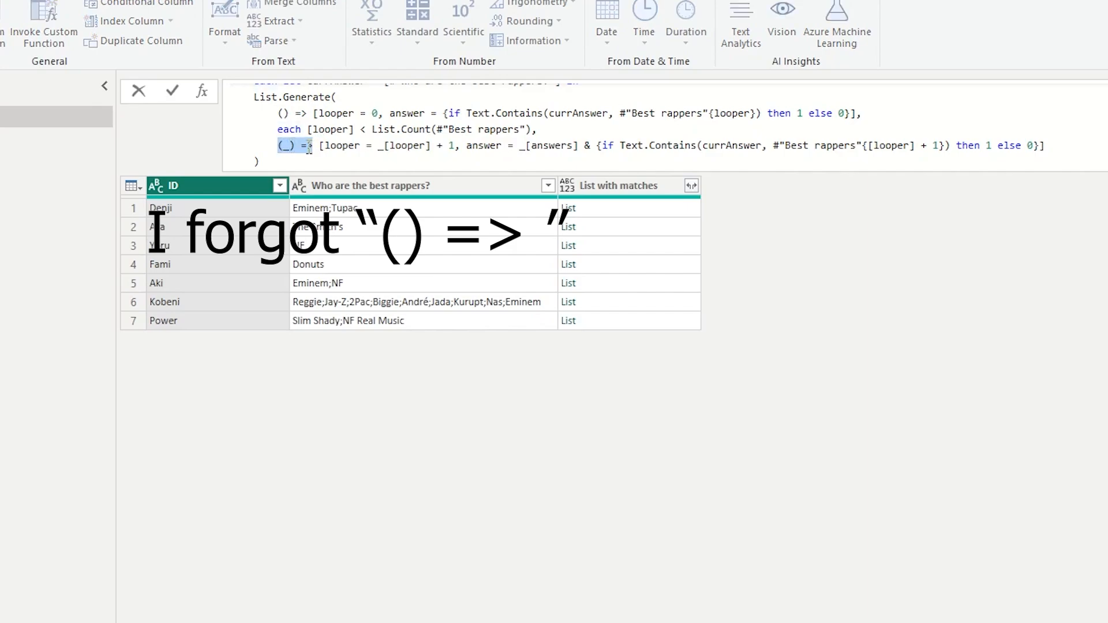
pyautogui.click(603, 208)
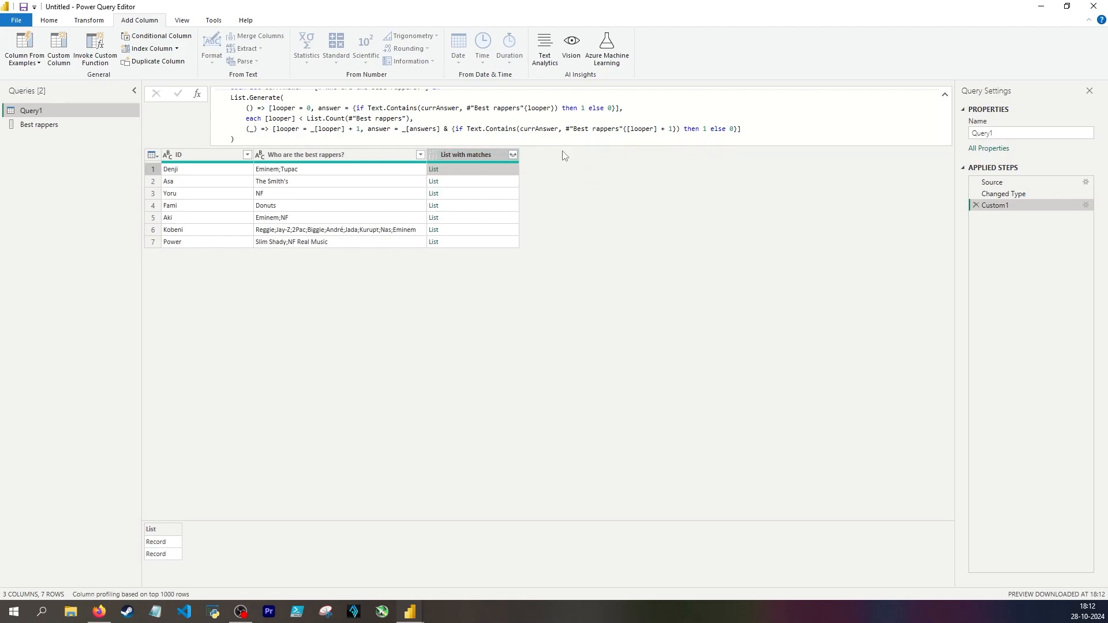
# Filter the ID column to show only the respondent in the first row.
pyautogui.click(213, 171)
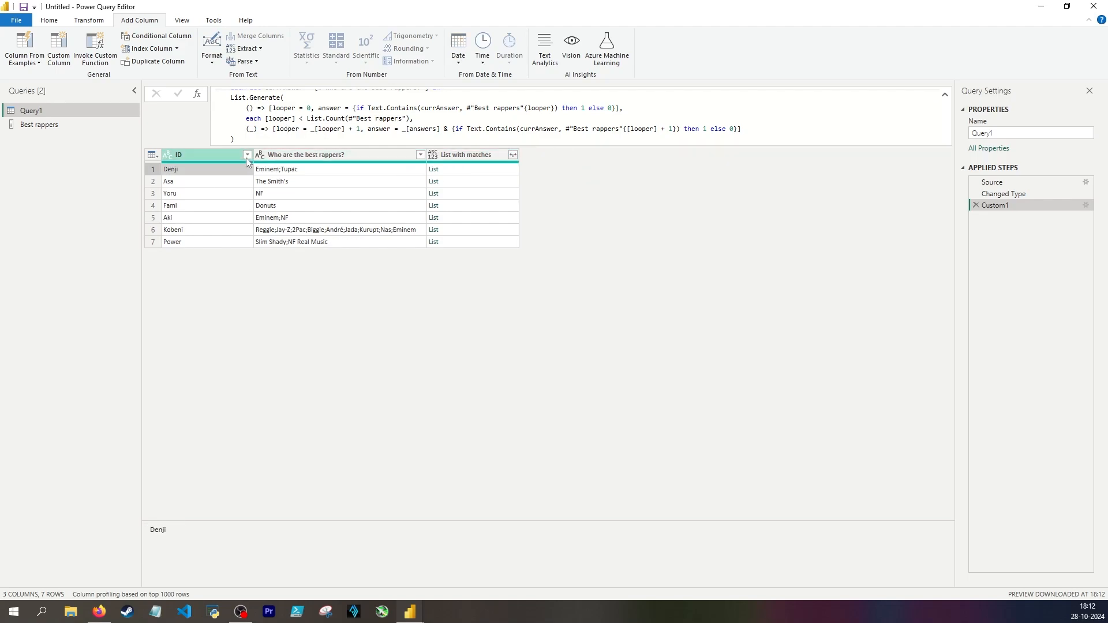
pyautogui.click(247, 155)
pyautogui.click(109, 275)
pyautogui.click(98, 310)
pyautogui.click(188, 371)
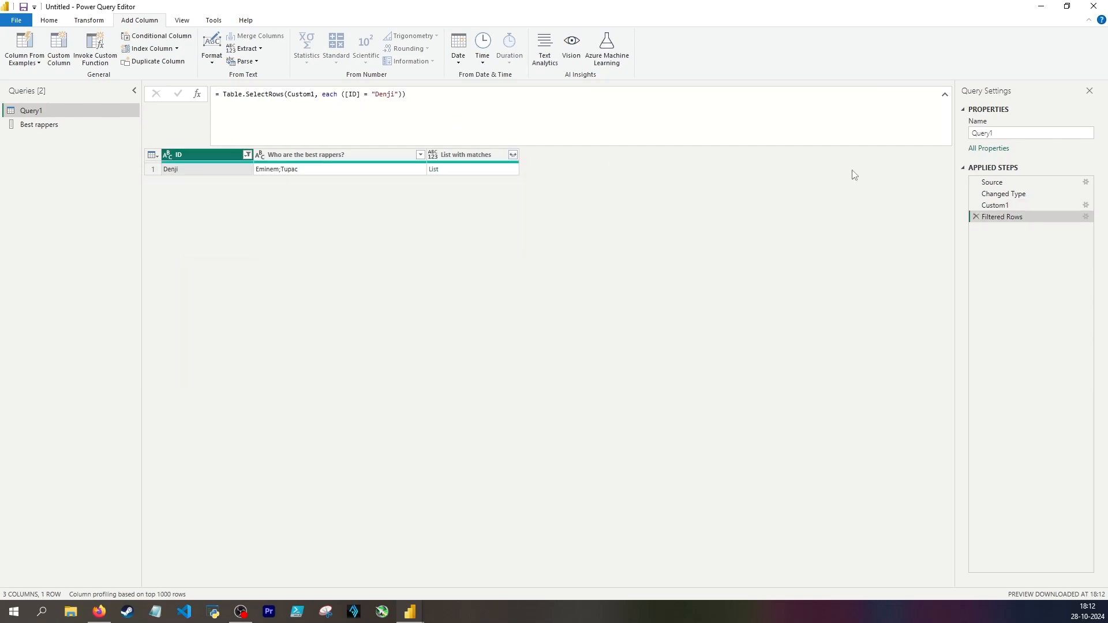
# Return to the Custom1 step, preview the first row's list, and review the answer field in the third List.Generate argument.
pyautogui.click(1031, 204)
pyautogui.click(482, 169)
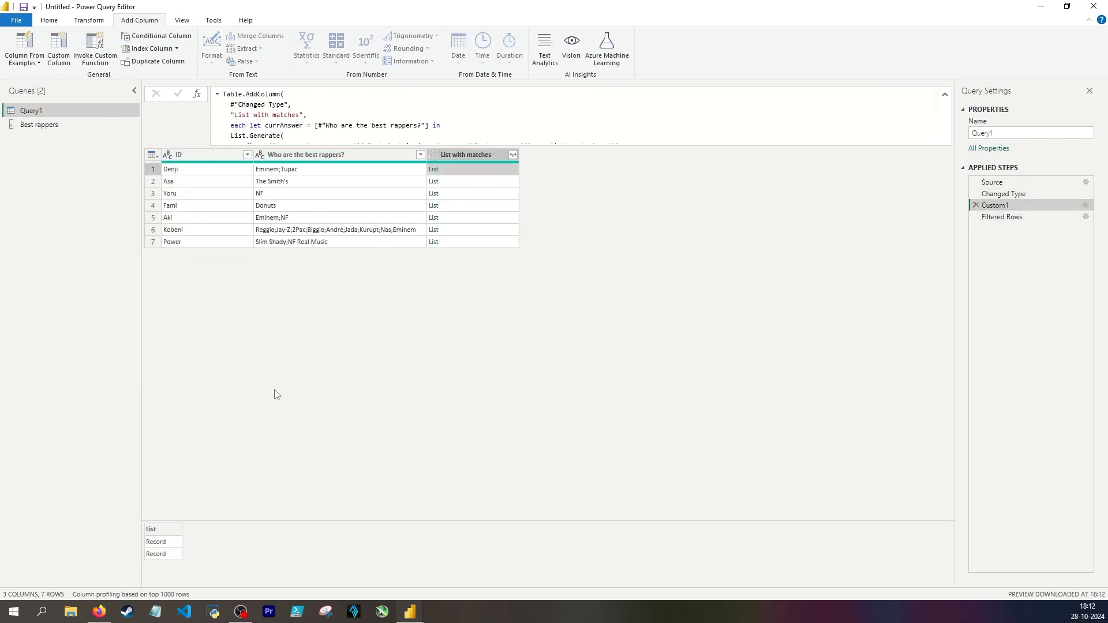
pyautogui.scroll(-1, 296, 126)
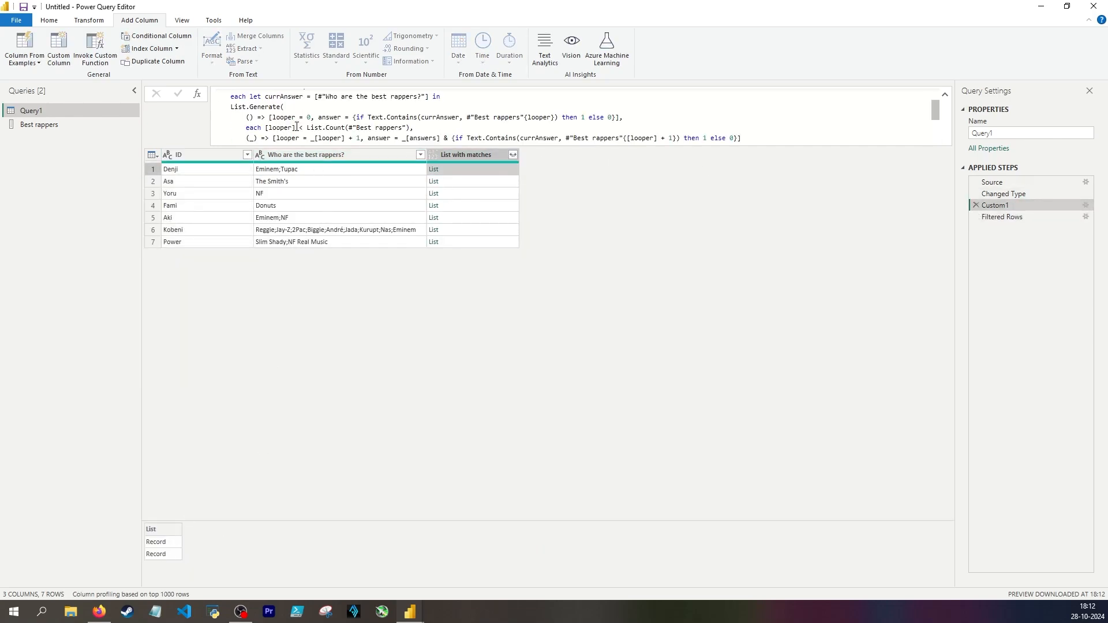
pyautogui.scroll(-1, 261, 114)
pyautogui.moveTo(368, 109); pyautogui.dragTo(398, 109)
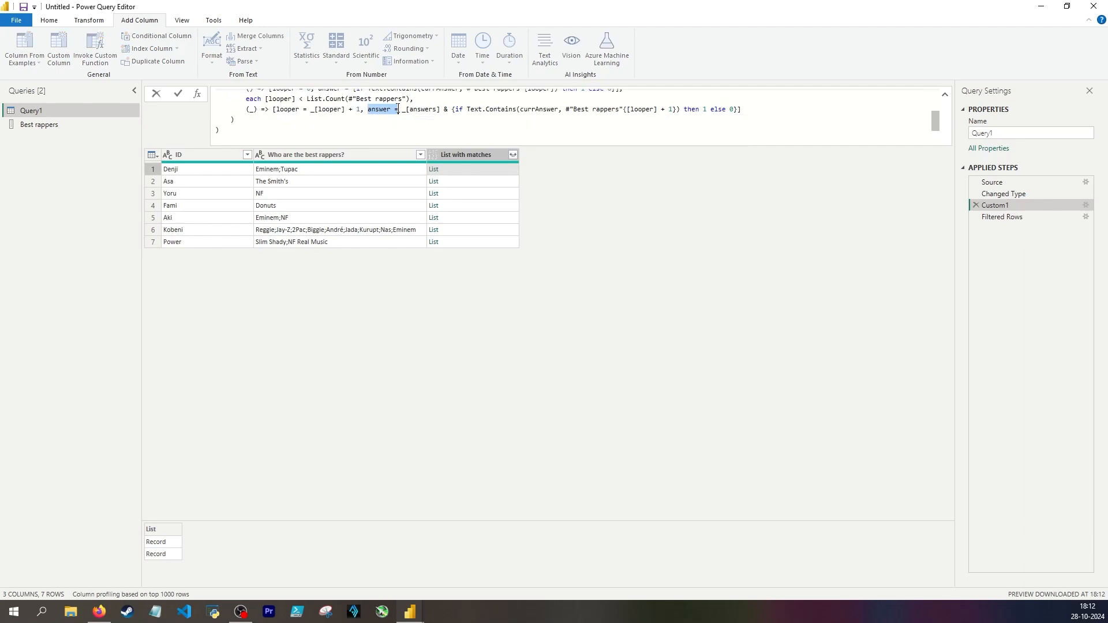
# Review the looper and answer fields in the third List.Generate argument, the Best rappers query, and the filtered row's list.
pyautogui.moveTo(274, 109); pyautogui.dragTo(302, 110)
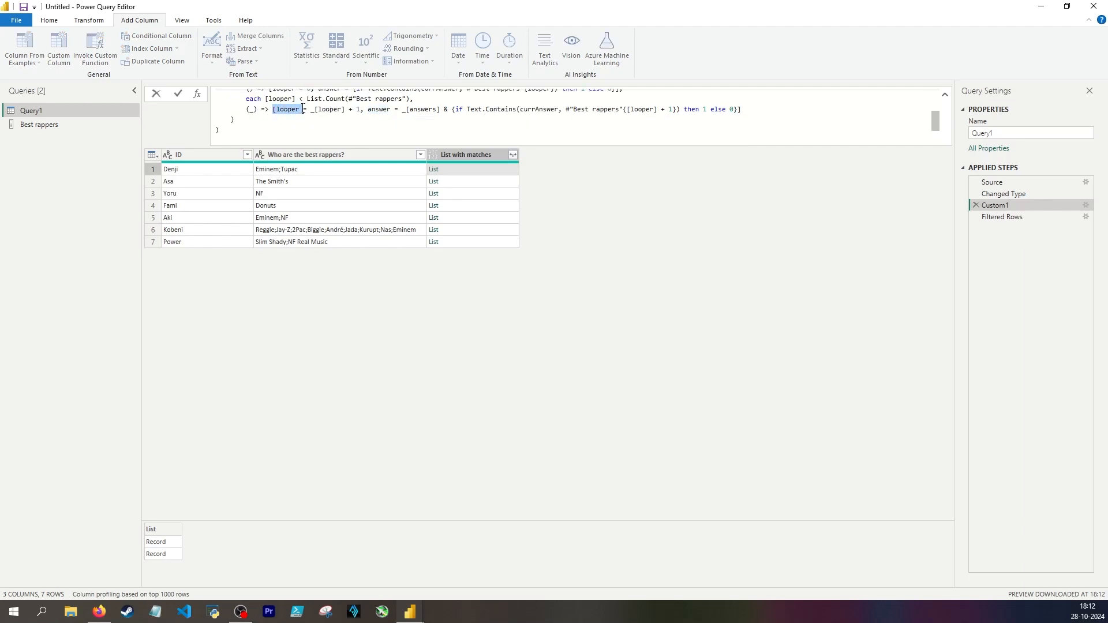
pyautogui.moveTo(370, 108); pyautogui.dragTo(388, 108)
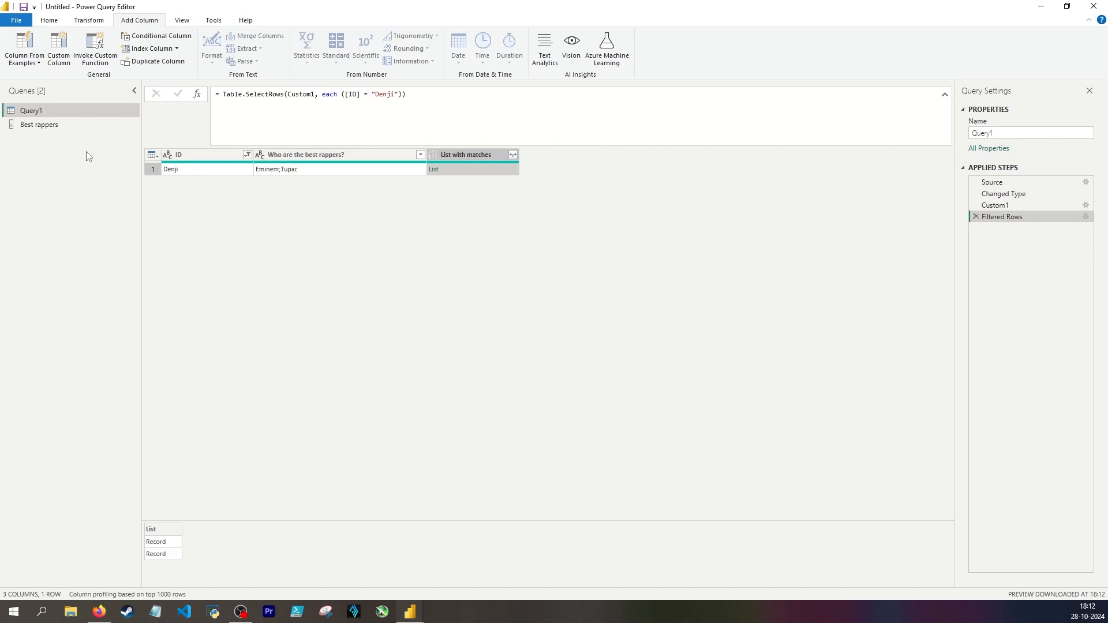
pyautogui.click(75, 127)
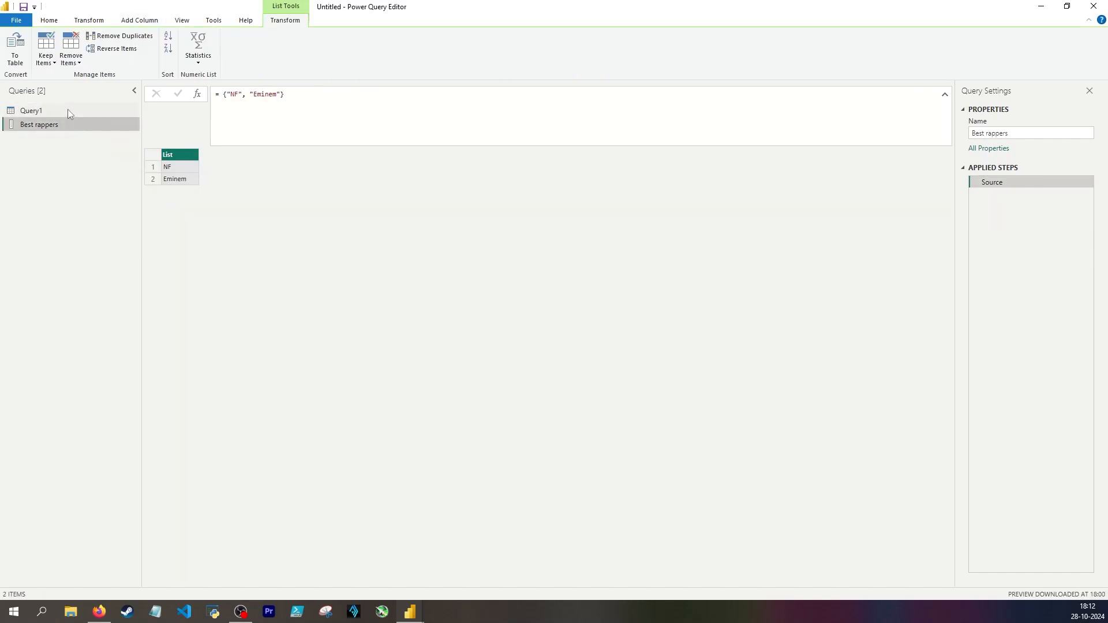
pyautogui.click(68, 111)
pyautogui.click(452, 171)
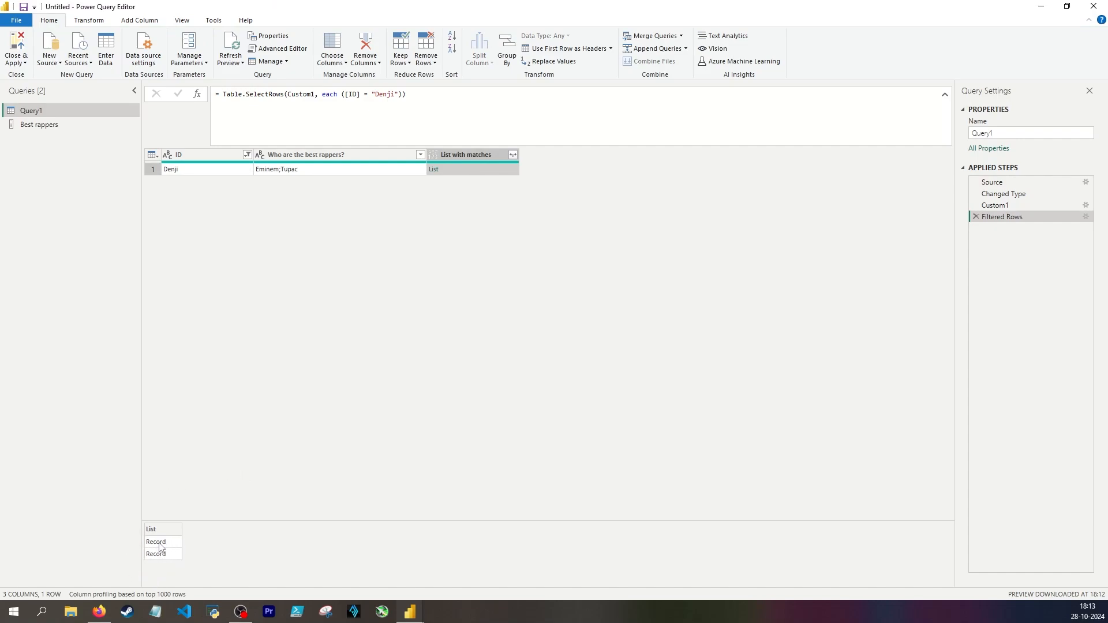
# Expand List with matches to new rows and expand its records into looper and answer columns with the original name as prefix.
pyautogui.click(513, 155)
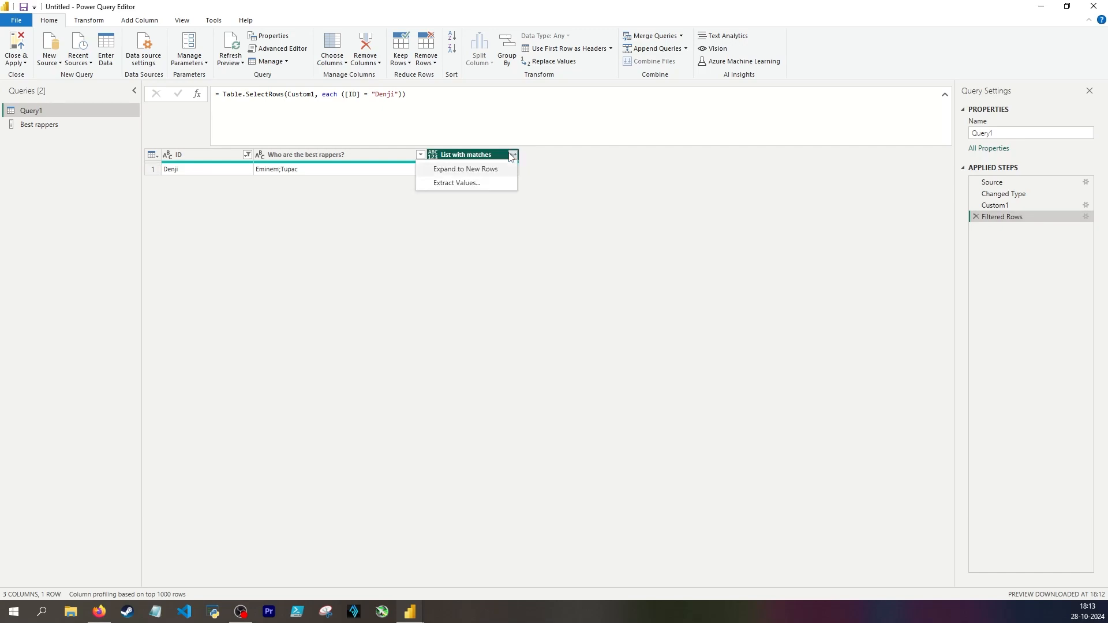
pyautogui.click(480, 169)
pyautogui.click(463, 171)
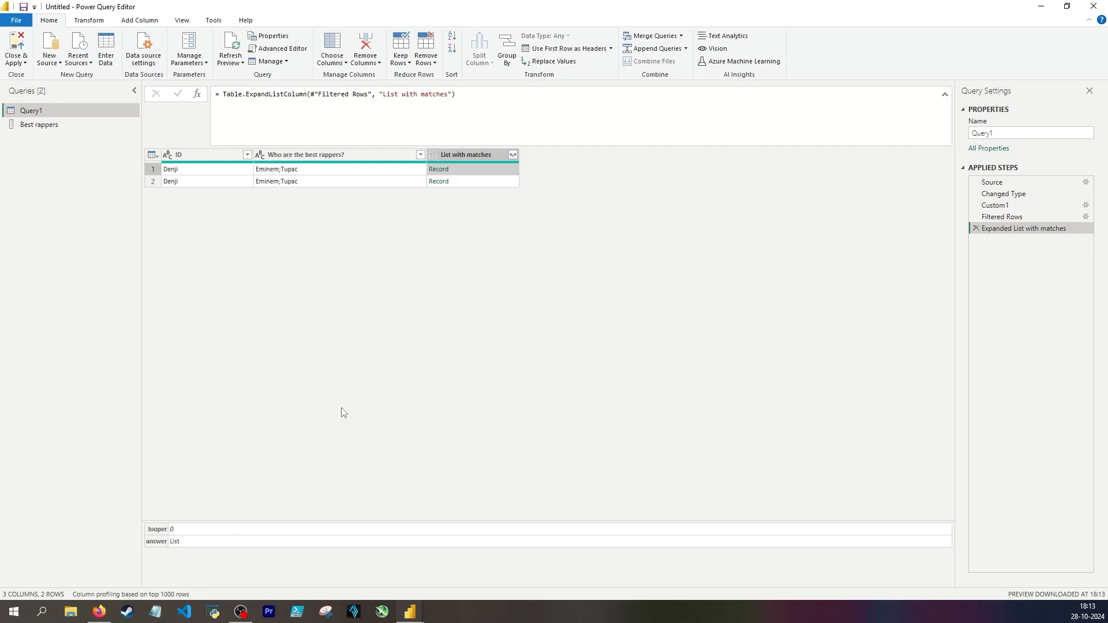
pyautogui.press('Down')
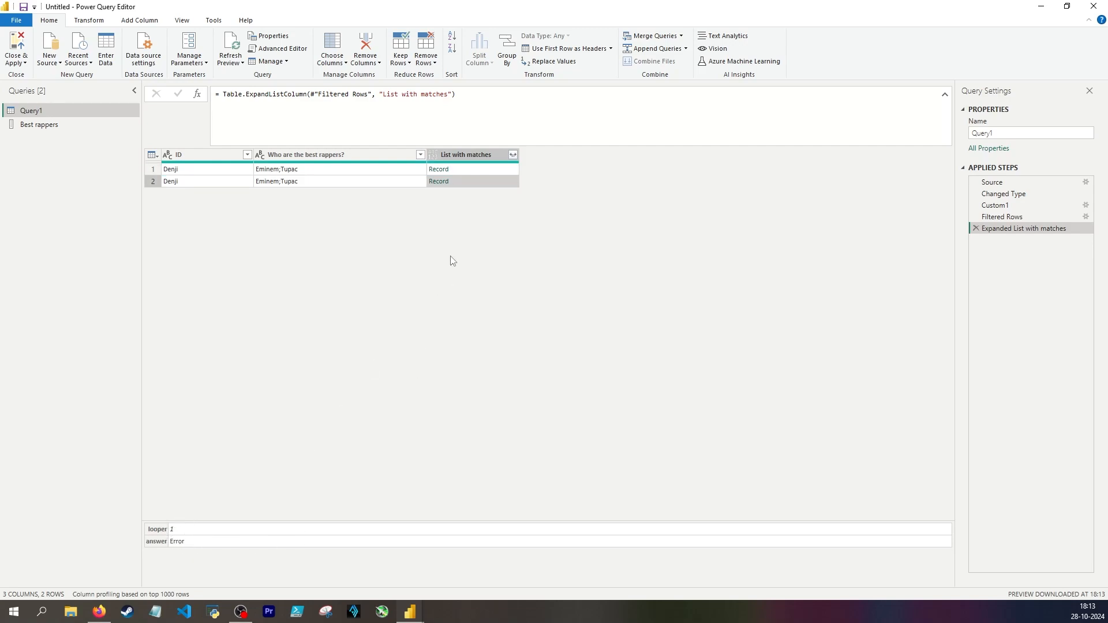
pyautogui.click(513, 155)
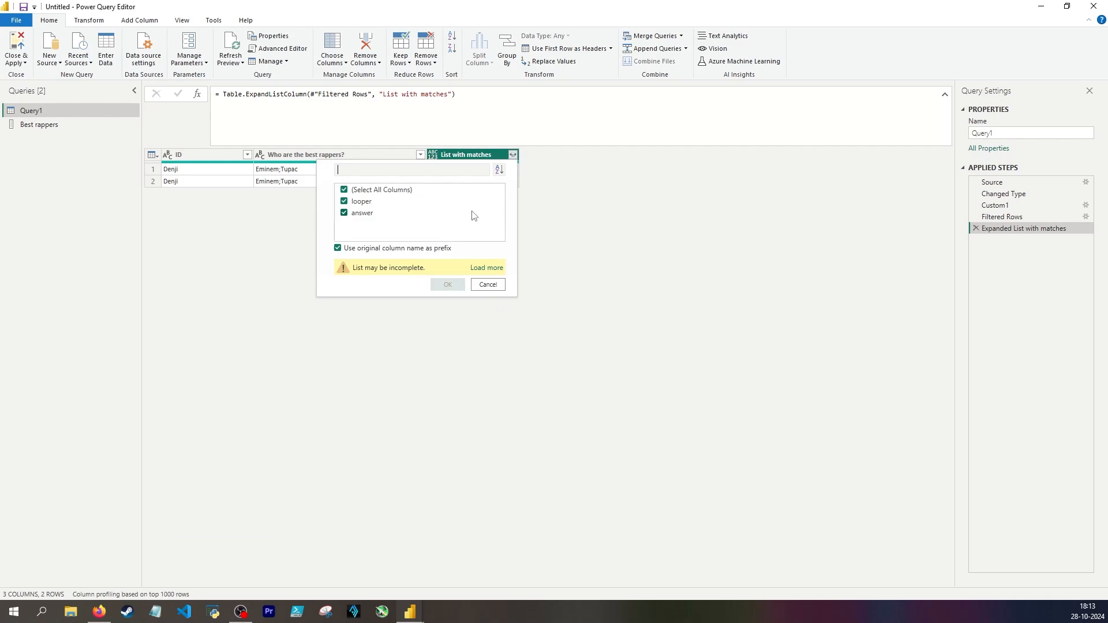
pyautogui.click(445, 283)
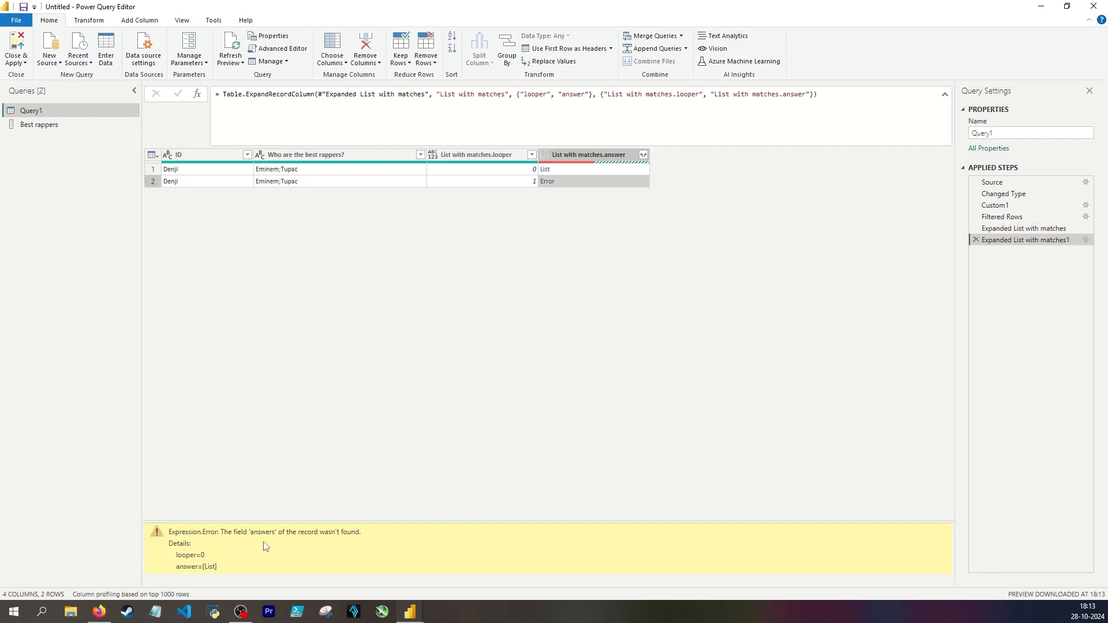
# Return to the Custom1 step and correct the field reference in the third List.Generate argument to _[answer].
pyautogui.click(1002, 216)
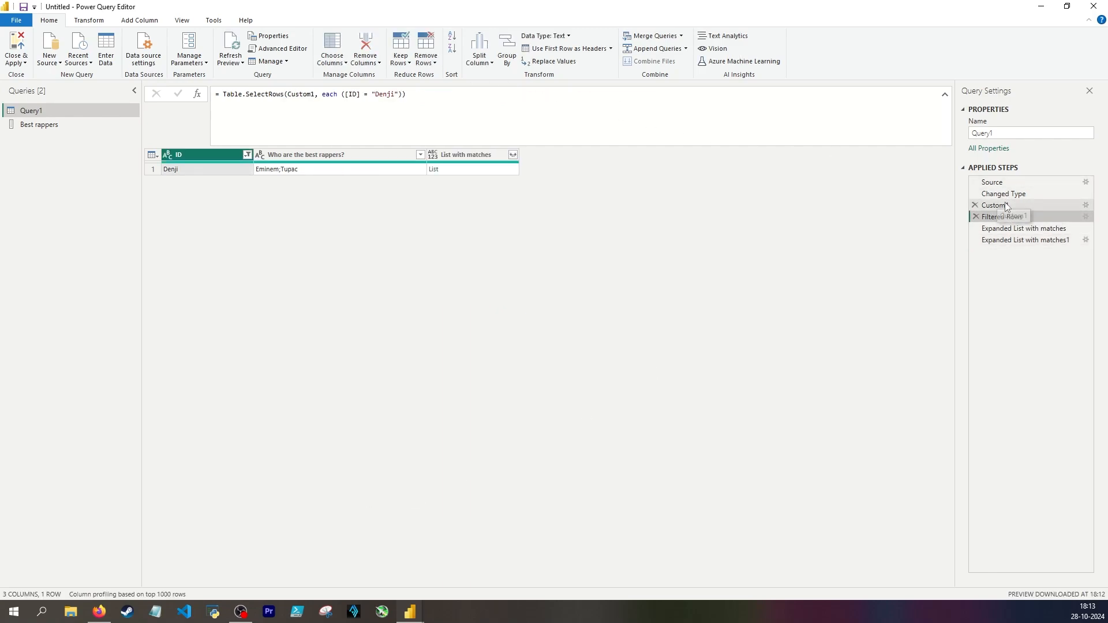
pyautogui.click(998, 206)
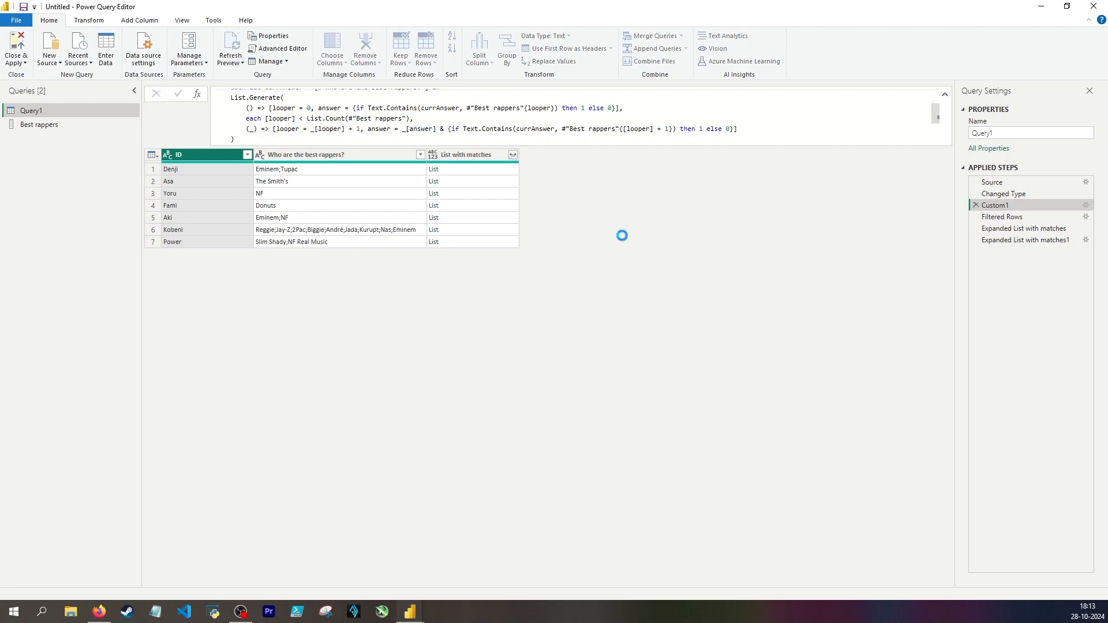
# Preview the looper values and answer lists of both rows in the final expanded step.
pyautogui.click(493, 170)
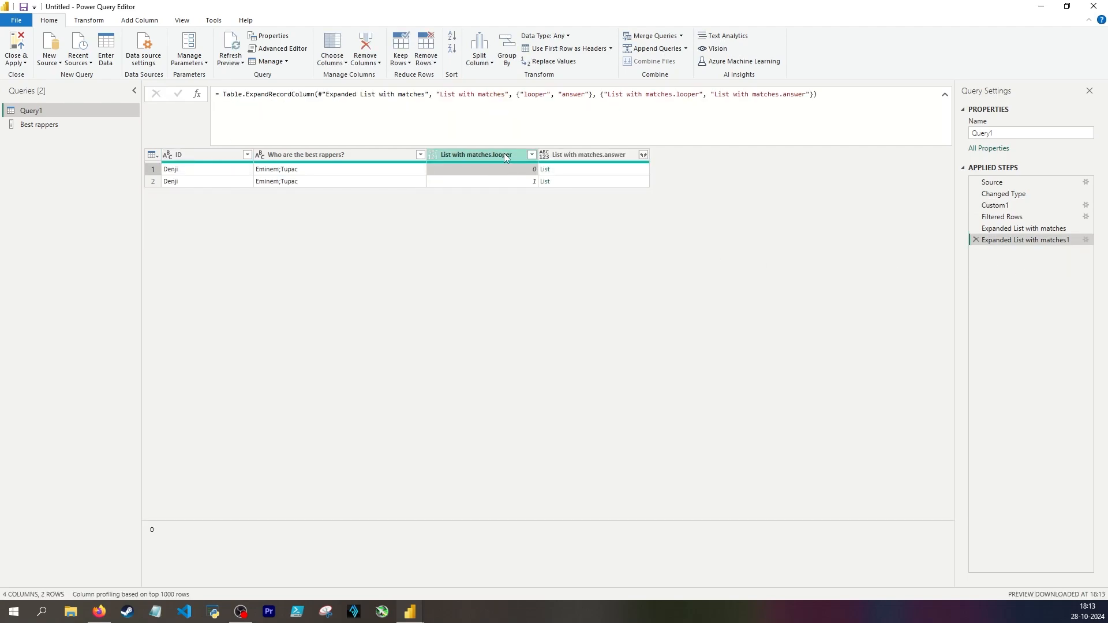
pyautogui.click(596, 170)
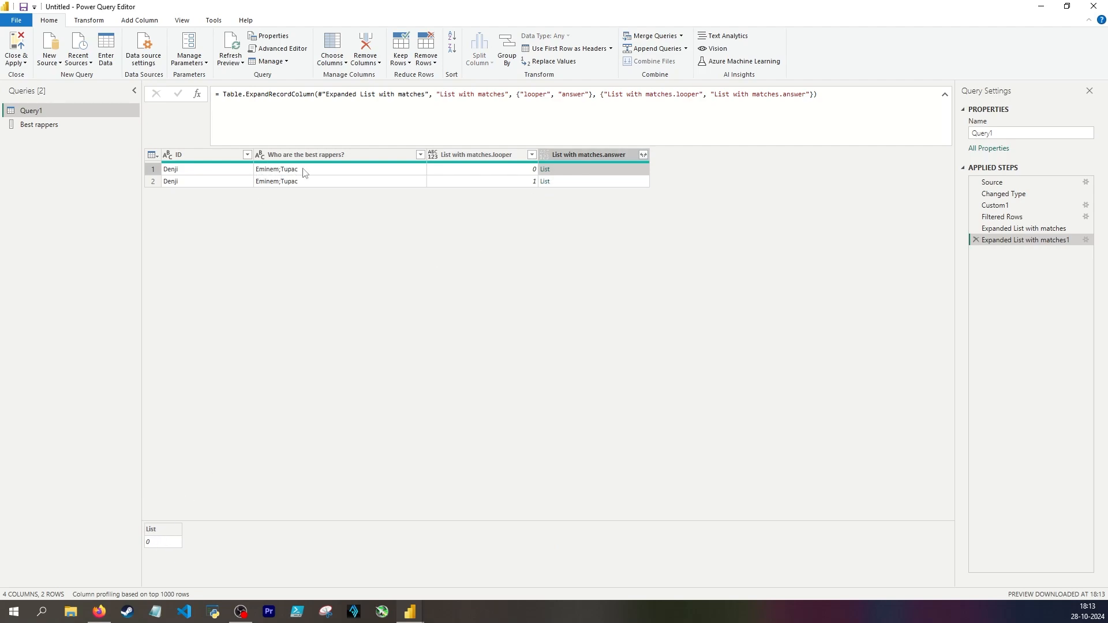
pyautogui.click(490, 170)
pyautogui.press('Down')
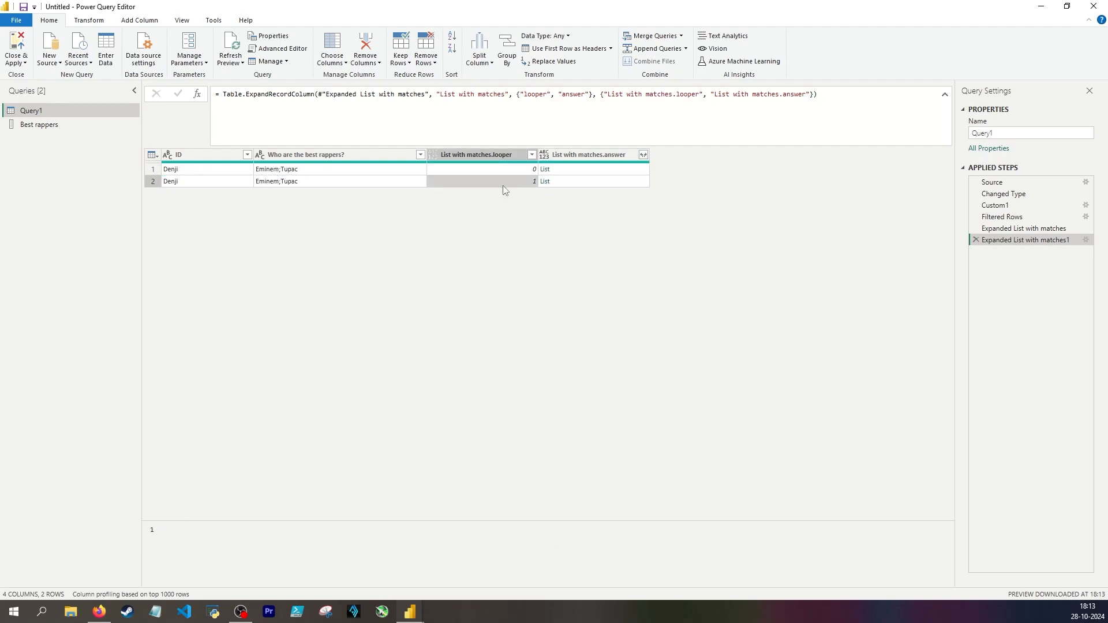
pyautogui.click(562, 183)
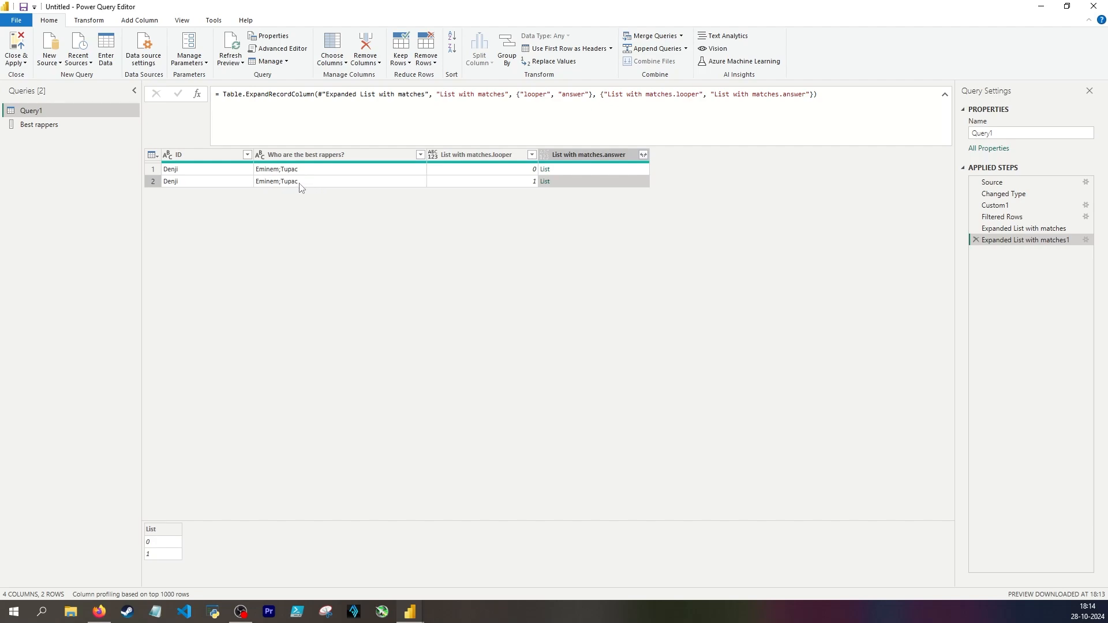
pyautogui.click(578, 168)
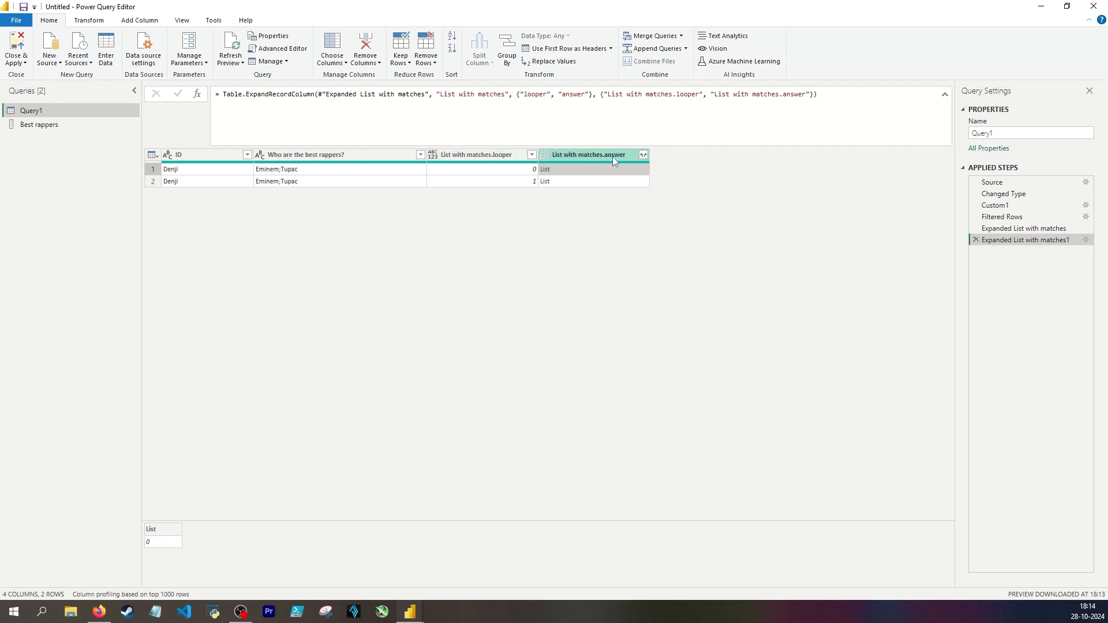
# Delete the filter and expansion steps after Custom1, and add each [answers] as the fourth List.Generate argument.
pyautogui.click(975, 240)
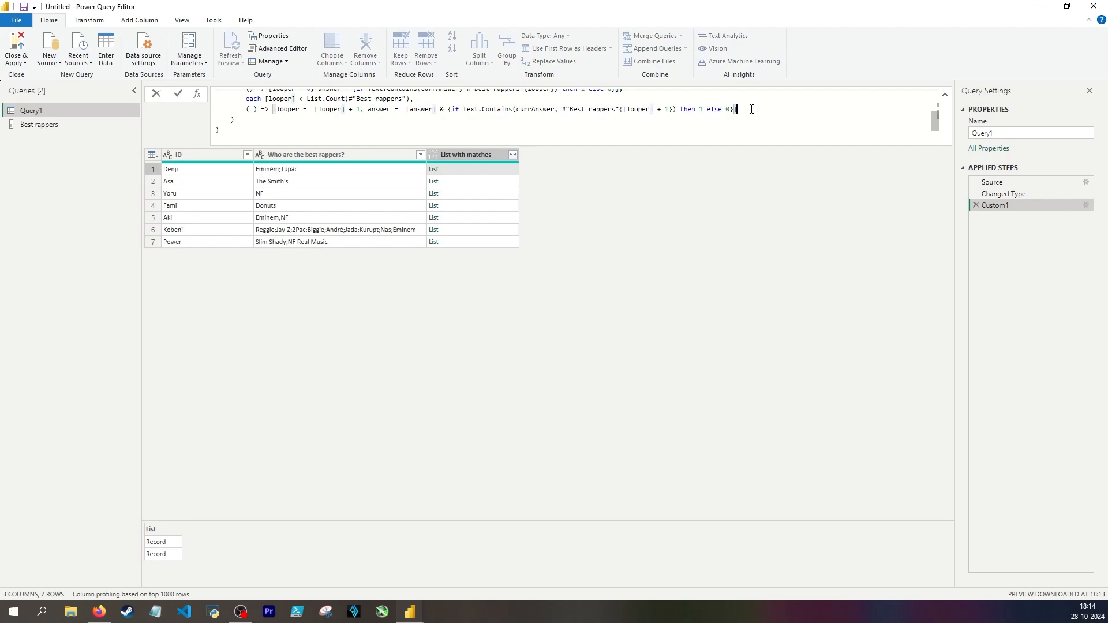
pyautogui.write(',')
pyautogui.press('Return')
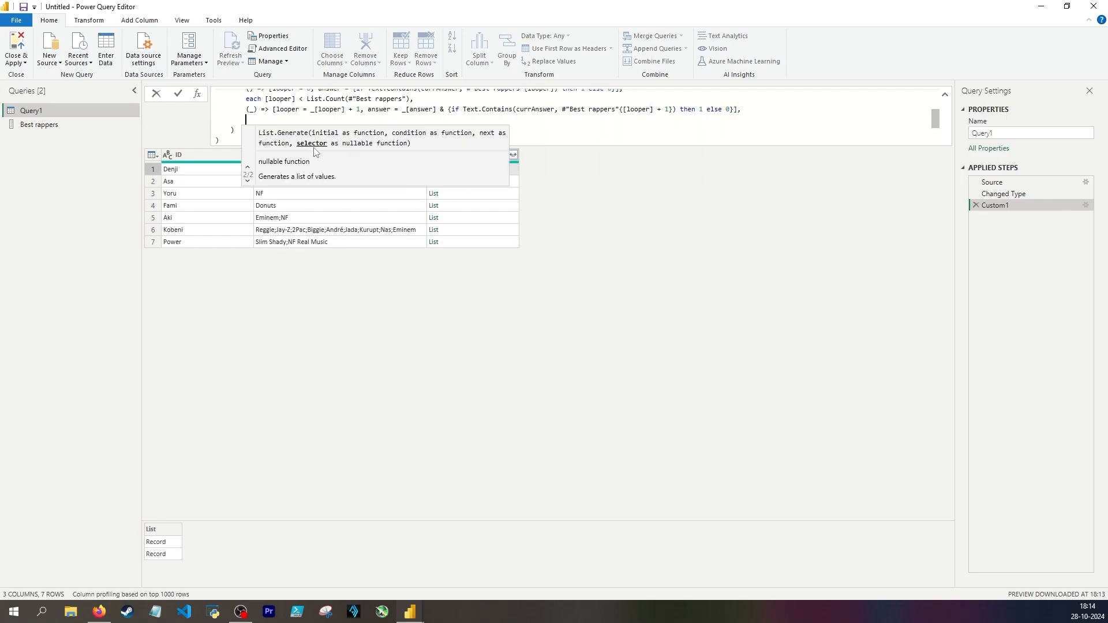
pyautogui.write('each ')
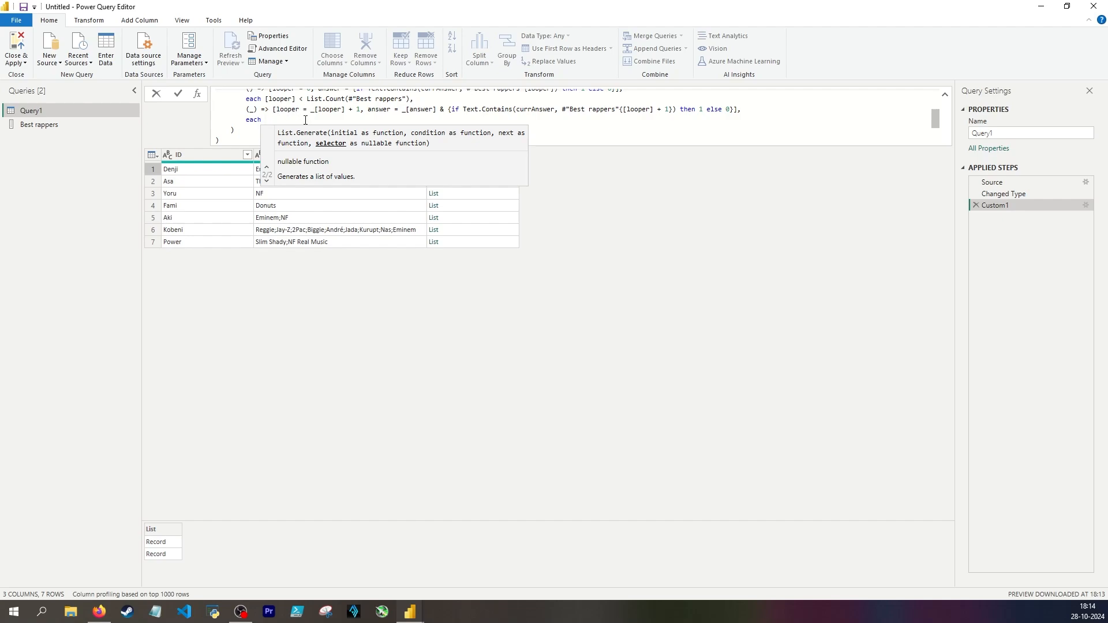
pyautogui.write('[answer]')
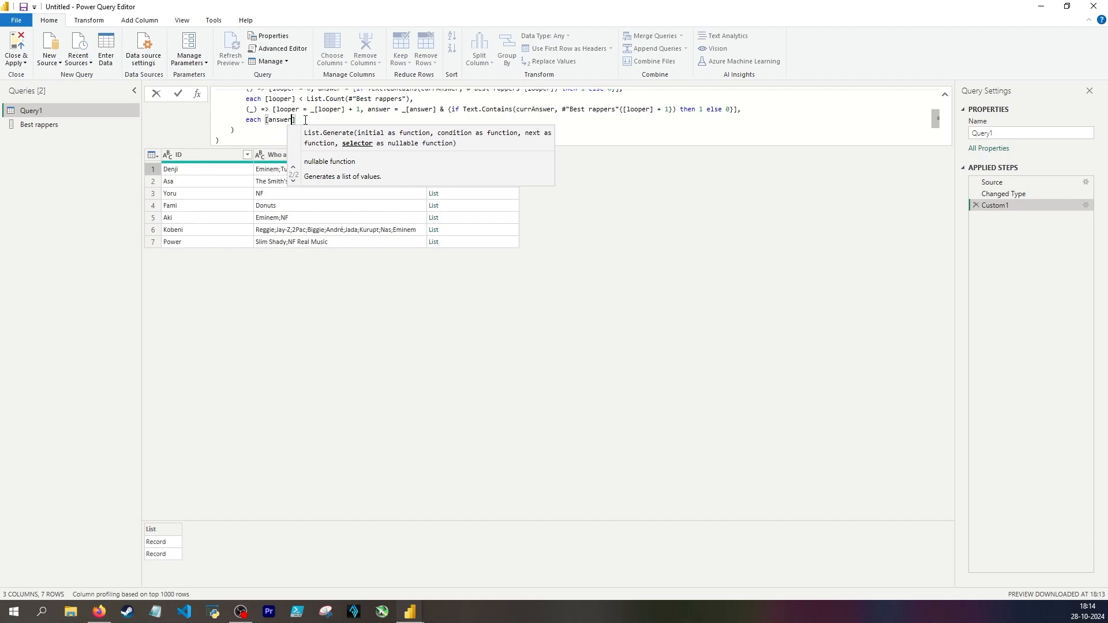
pyautogui.write('s')
pyautogui.press('Return')
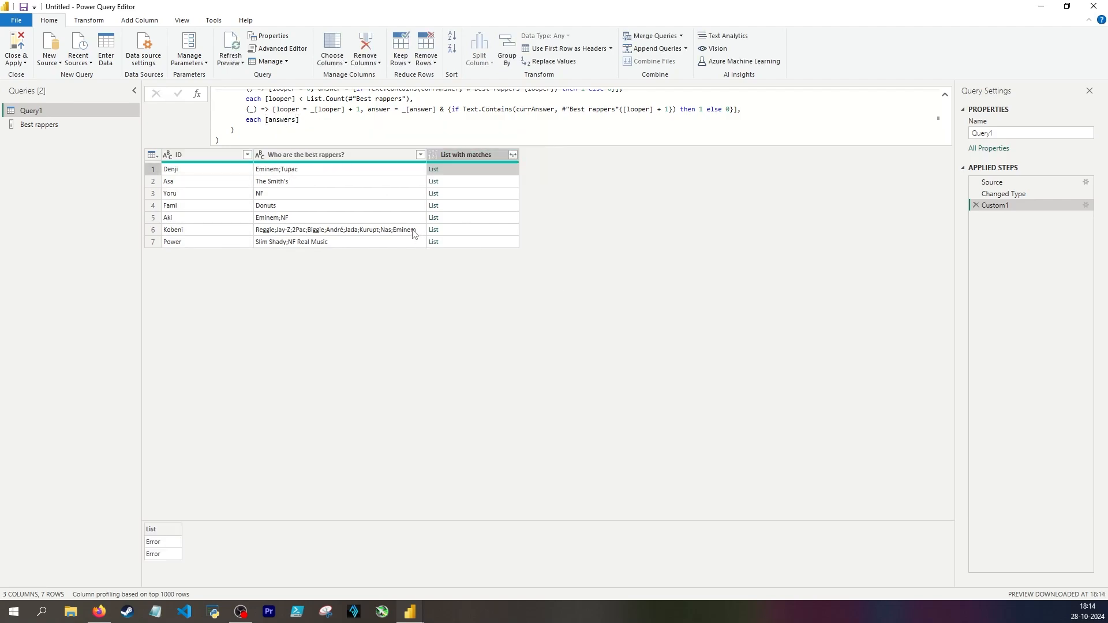
# Change the List.Generate selector to each [answer] and apply the formula.
pyautogui.click(294, 120)
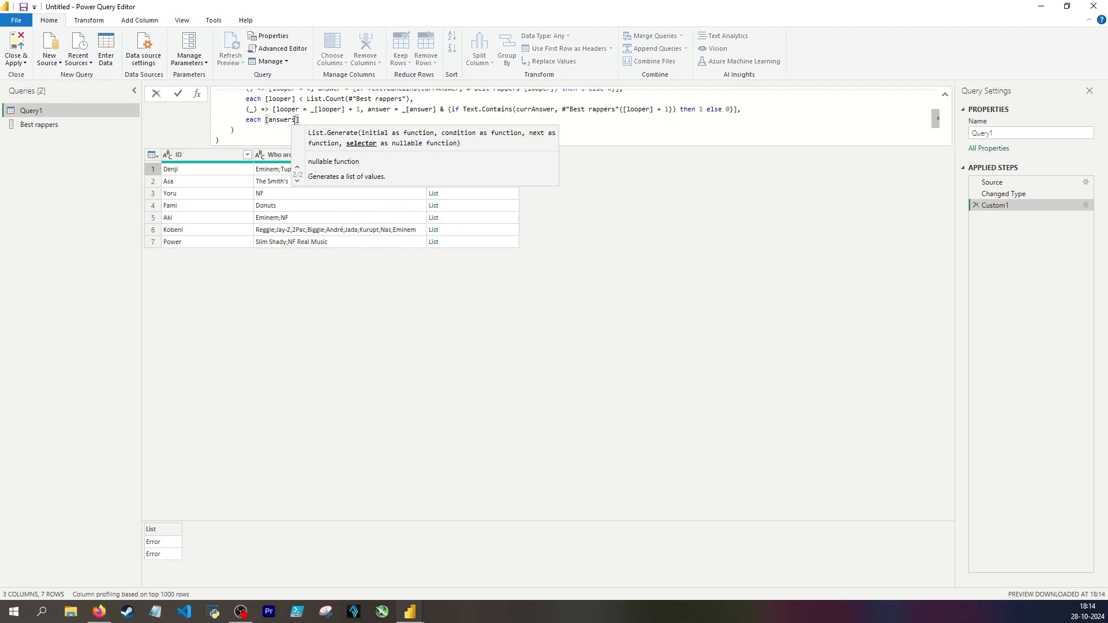
pyautogui.press('BackSpace')
pyautogui.press('Return')
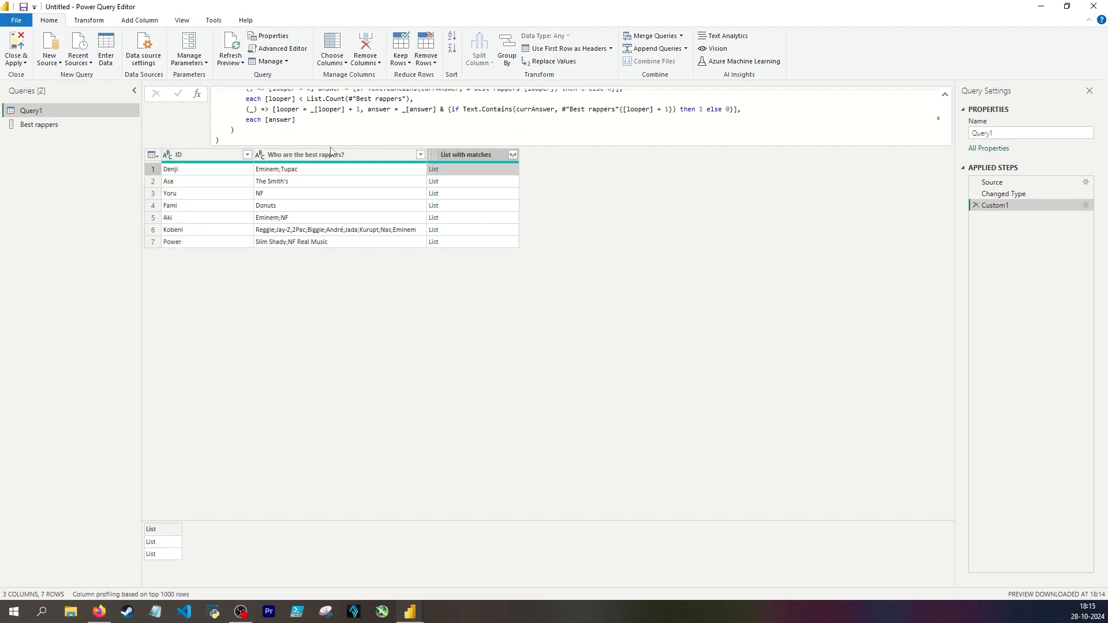
# Filter the ID column to keep only the first row's respondent.
pyautogui.click(247, 155)
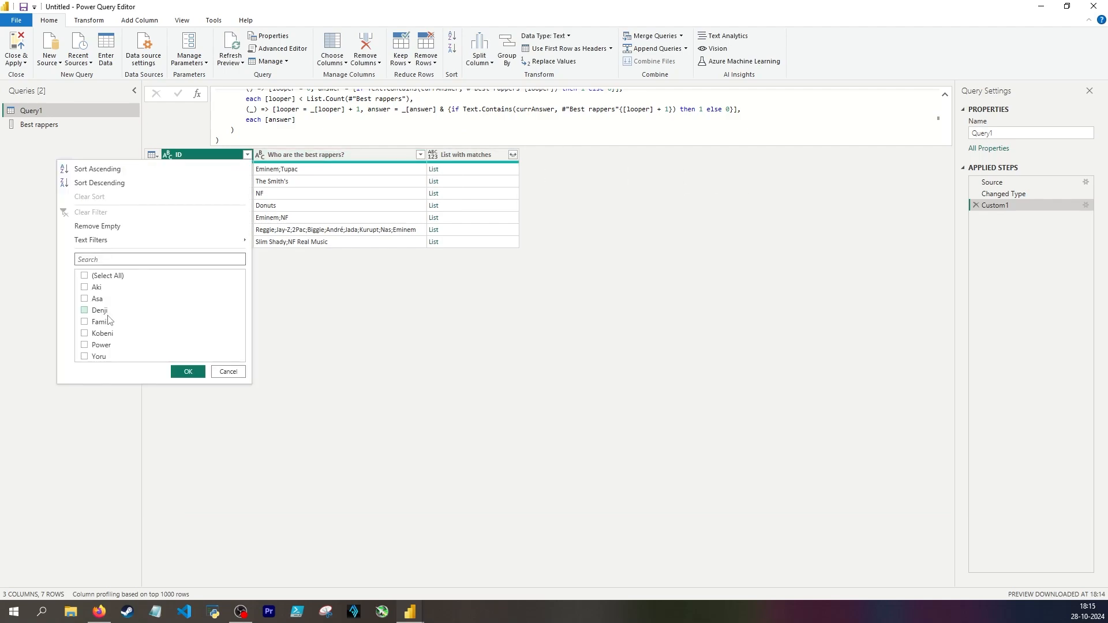
pyautogui.click(107, 315)
pyautogui.click(190, 371)
pyautogui.click(513, 155)
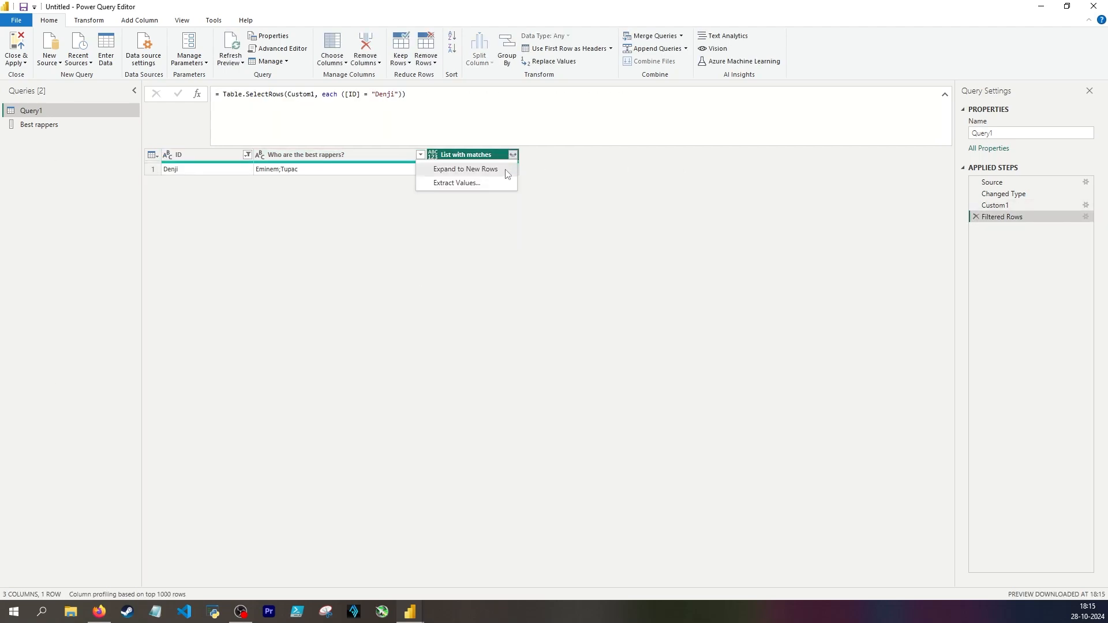
pyautogui.click(443, 185)
pyautogui.click(717, 339)
# Expand List with matches to new rows and preview the list in each of the two rows.
pyautogui.click(513, 154)
pyautogui.click(465, 170)
pyautogui.click(454, 172)
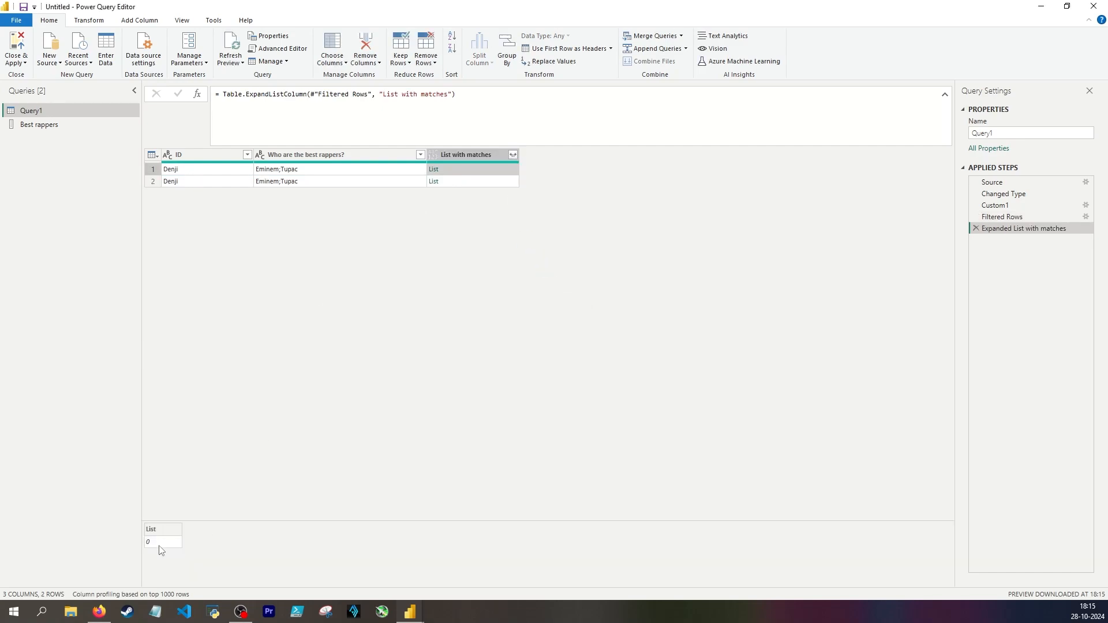
pyautogui.click(473, 181)
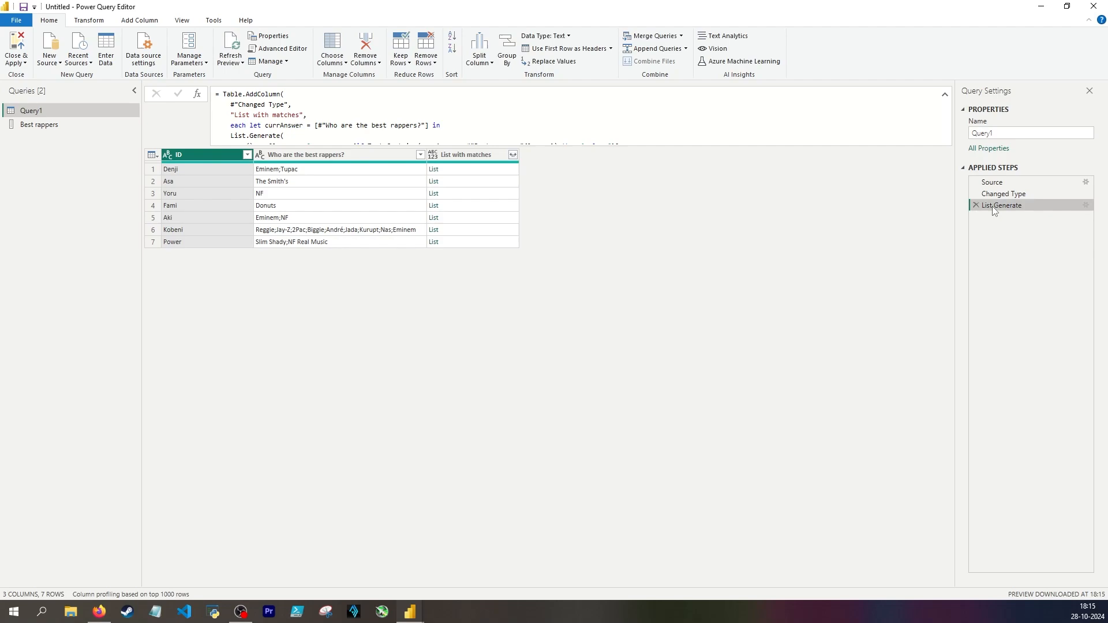
# Review the formula of the renamed List.Generate step and preview the first row's list in List with matches.
pyautogui.scroll(-1, 340, 121)
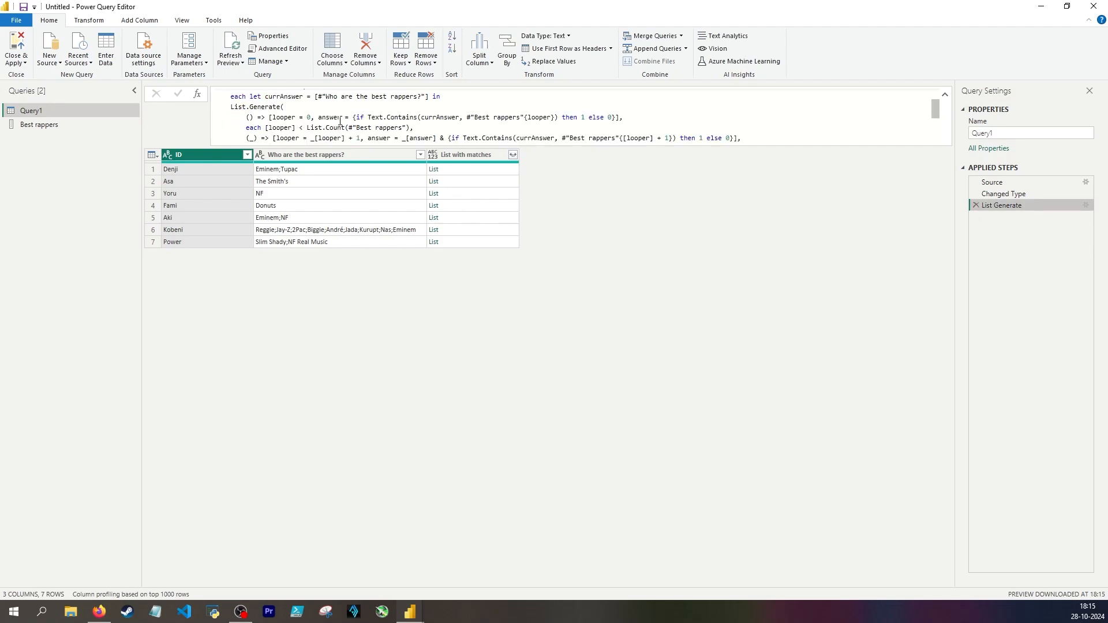
pyautogui.click(475, 169)
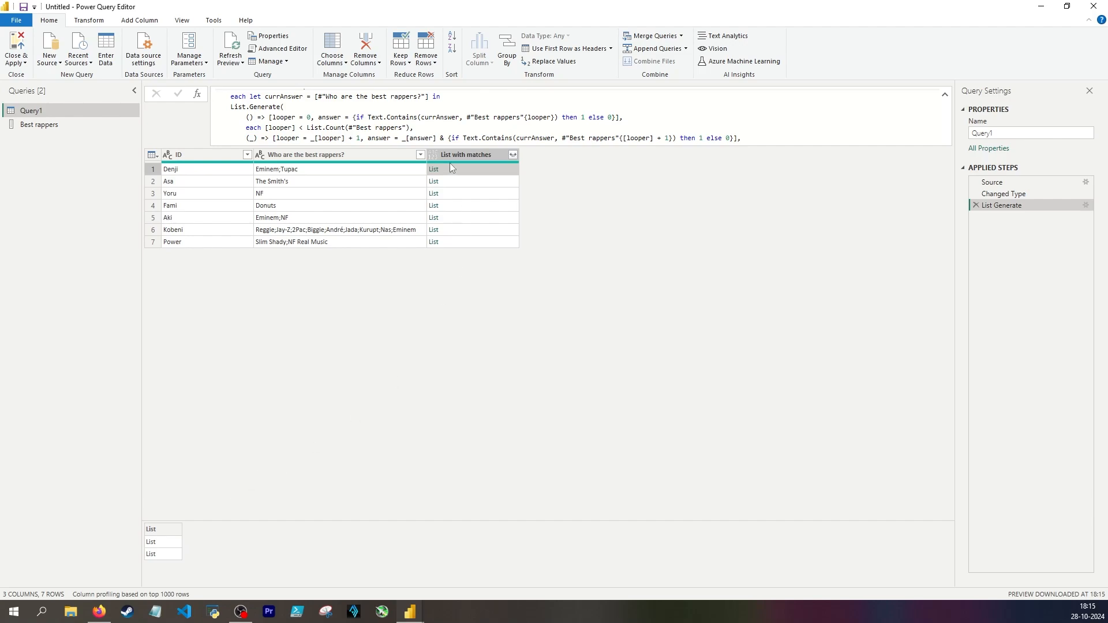
pyautogui.scroll(1, 404, 115)
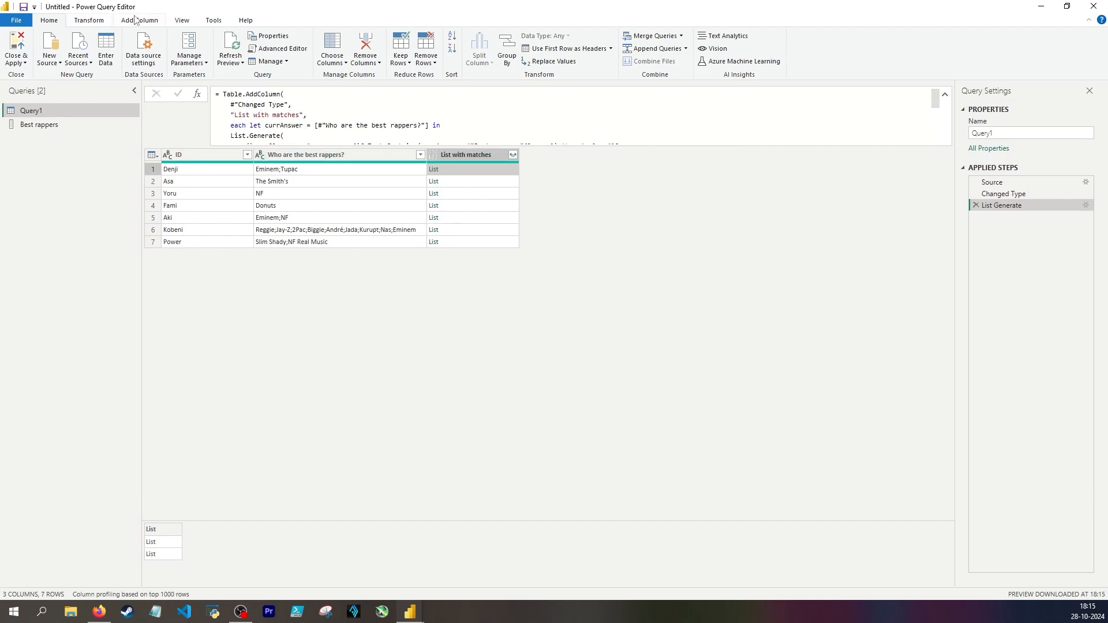
# Start a custom column named Extract last list and insert the List with matches column into its formula.
pyautogui.click(139, 20)
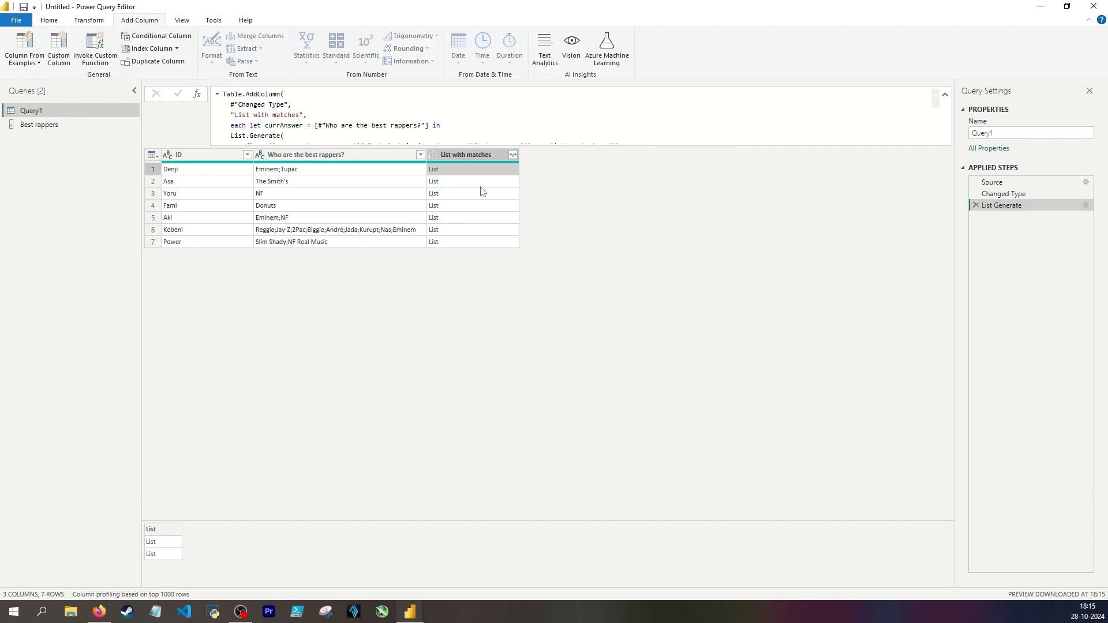
pyautogui.click(59, 51)
pyautogui.click(393, 298)
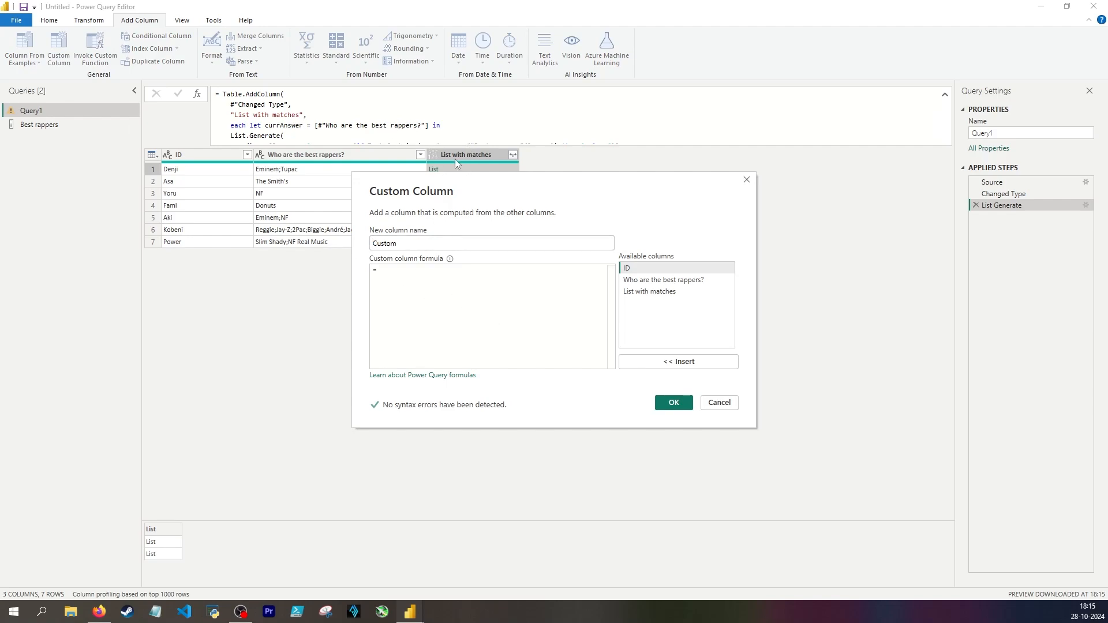
pyautogui.doubleClick(455, 243)
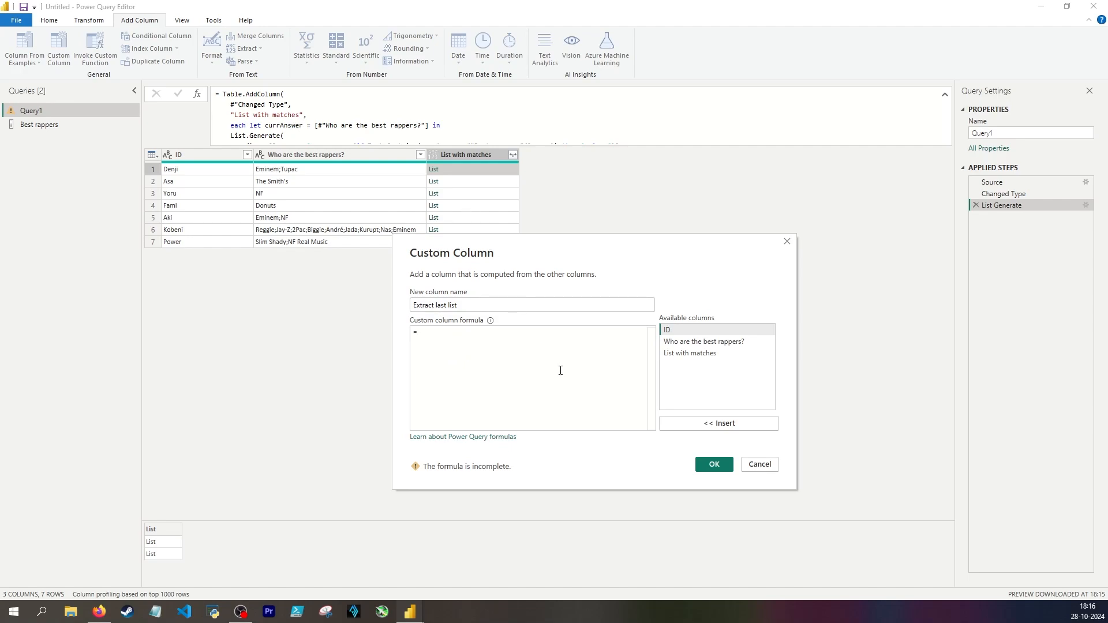
pyautogui.doubleClick(690, 353)
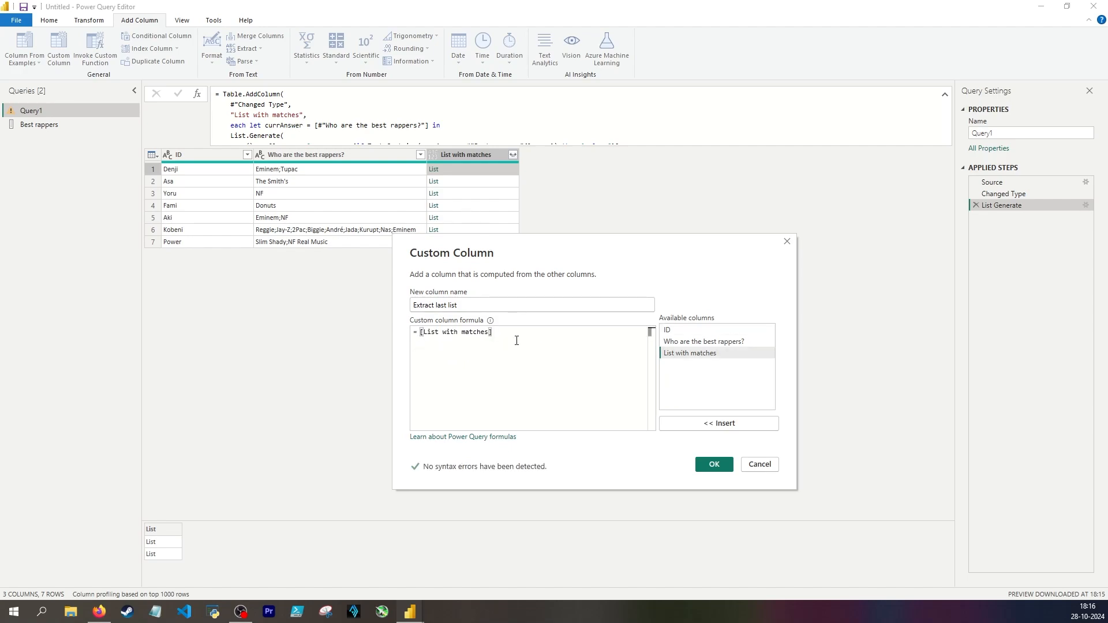
# Index List with matches by {List.Count(#"Best rappers") - 1}, create the column, and preview the second row's extracted list.
pyautogui.write('{')
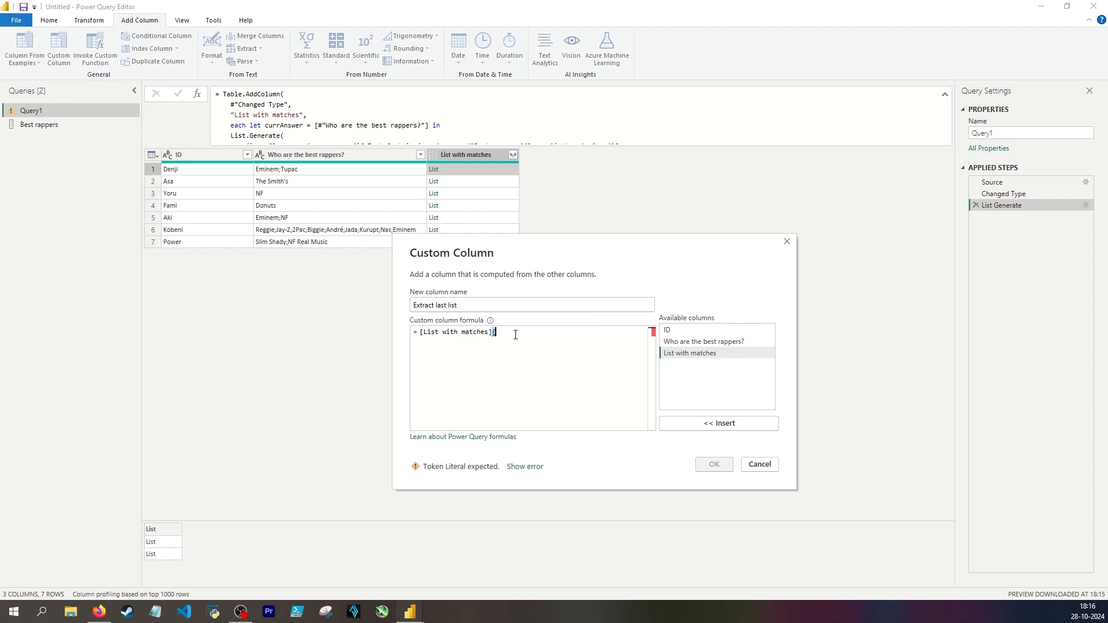
pyautogui.write('listcou')
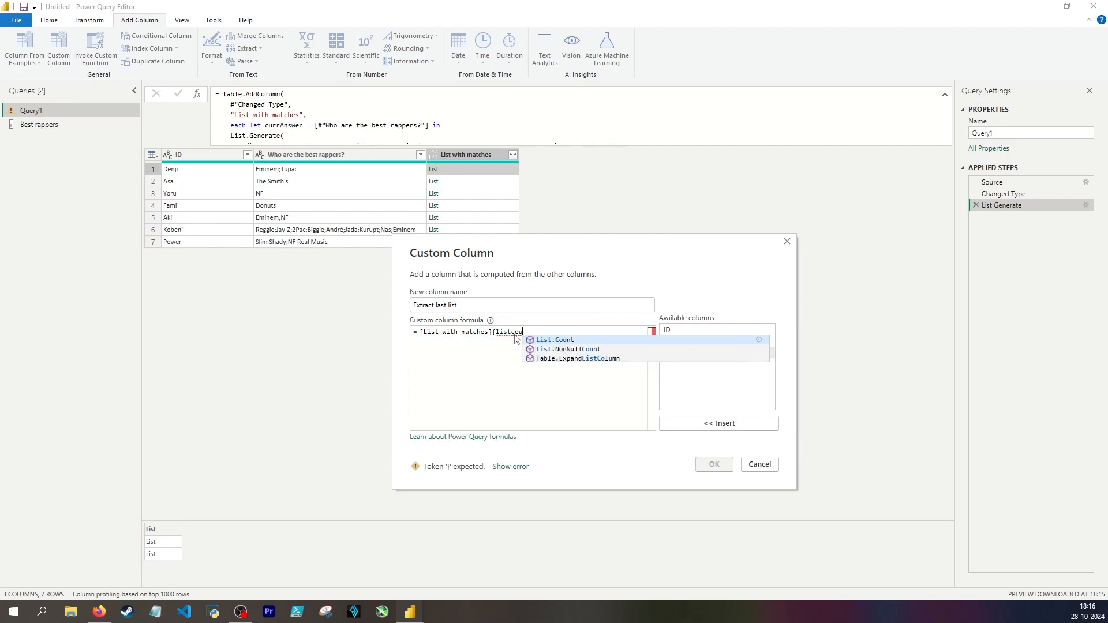
pyautogui.press('Tab')
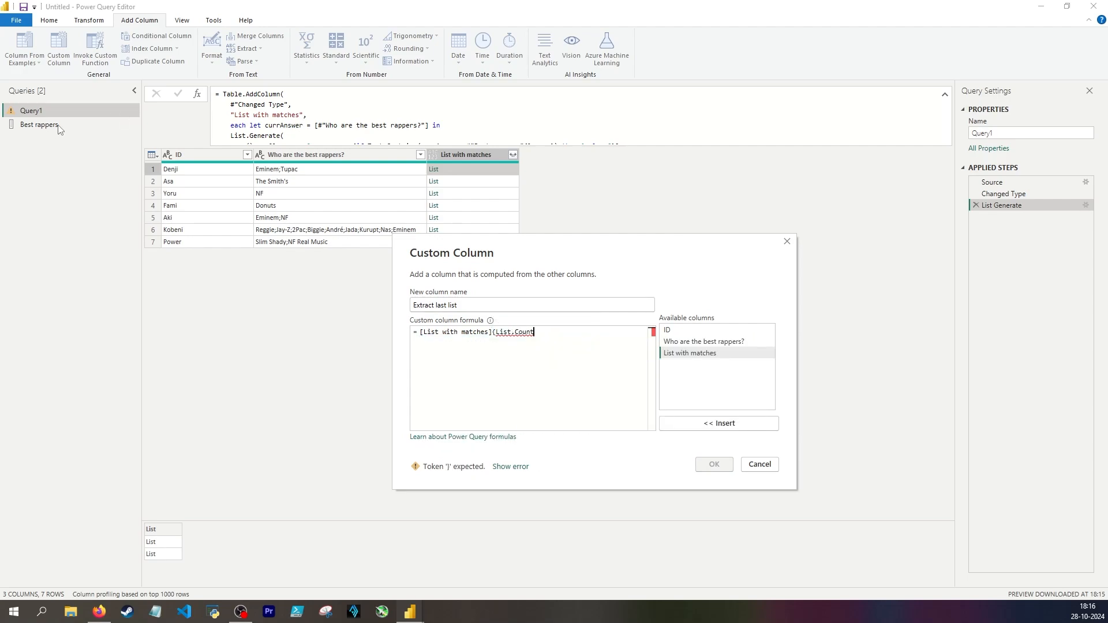
pyautogui.write('(#"Best rappers")')
pyautogui.write('- 1')
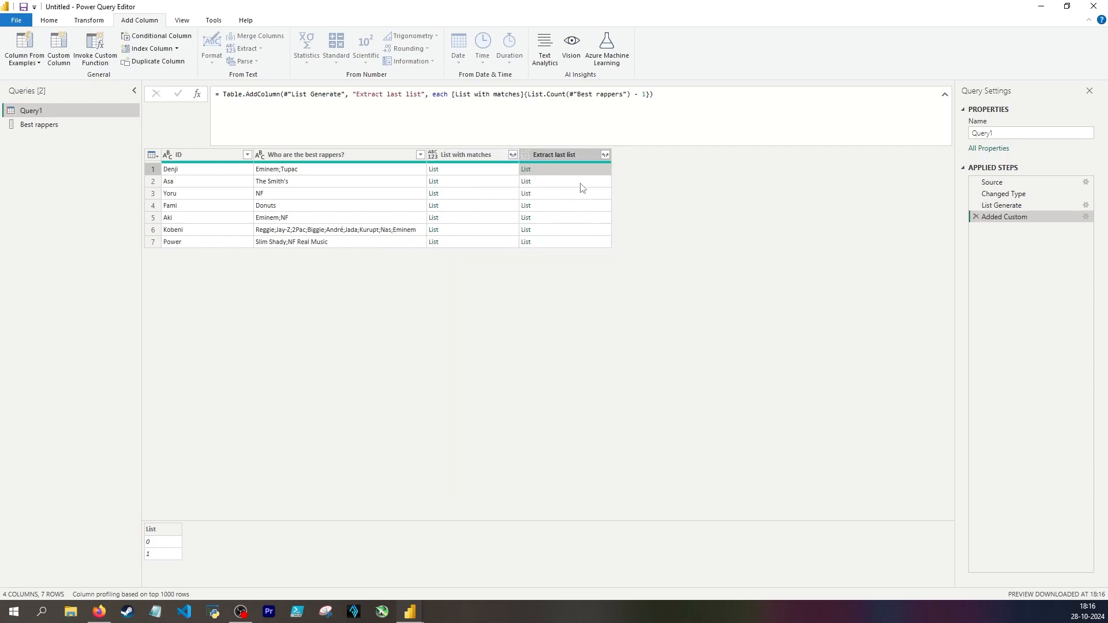
pyautogui.click(580, 182)
# Add a custom column with the formula List.Sum([Extract last list]).
pyautogui.click(58, 49)
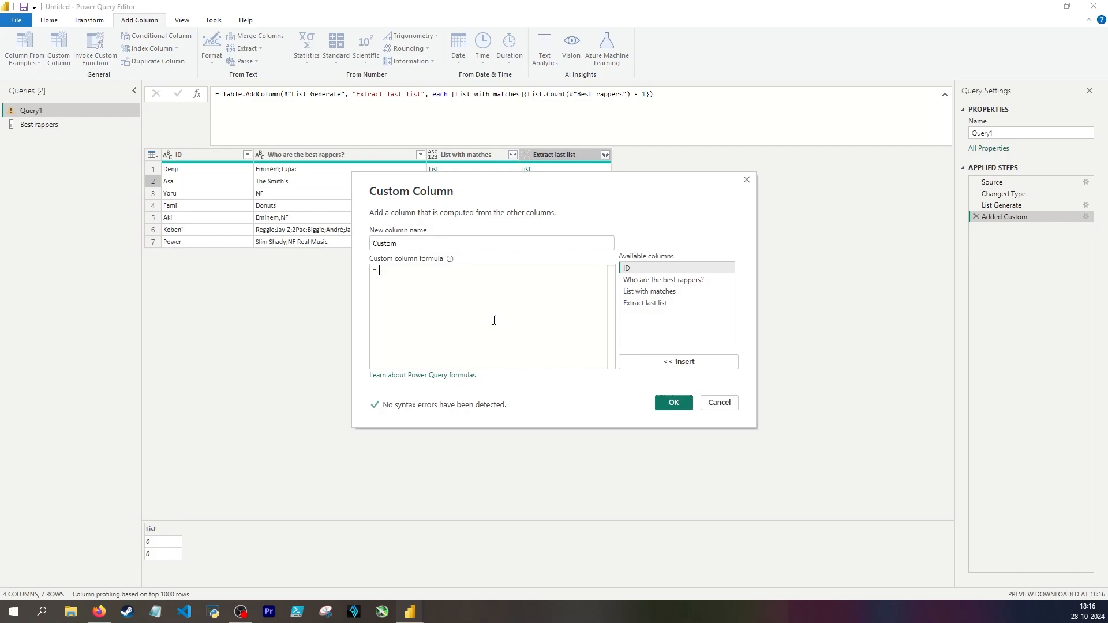
pyautogui.write('liststum')
pyautogui.press('BackSpace')
pyautogui.press('BackSpace')
pyautogui.press('BackSpace')
pyautogui.press('BackSpace')
pyautogui.press('BackSpace')
pyautogui.press('BackSpace')
pyautogui.press('BackSpace')
pyautogui.press('BackSpace')
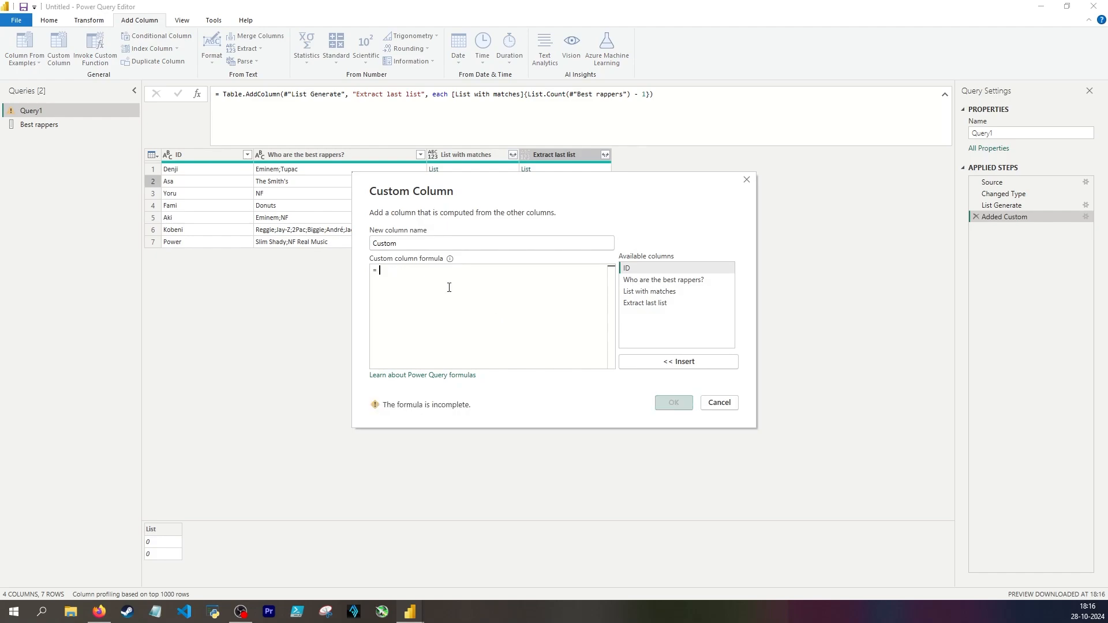
pyautogui.write('List.Sum(')
pyautogui.doubleClick(657, 304)
pyautogui.write(')')
pyautogui.click(671, 405)
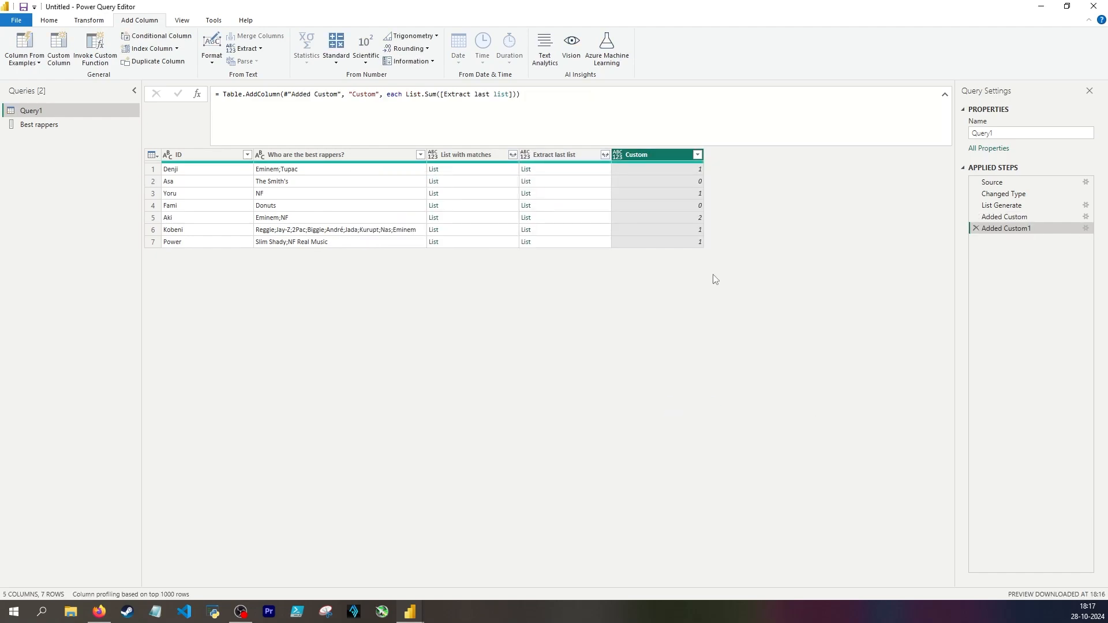
# Rename the new sum column to List sum and inspect its value in the fourth row.
pyautogui.click(304, 170)
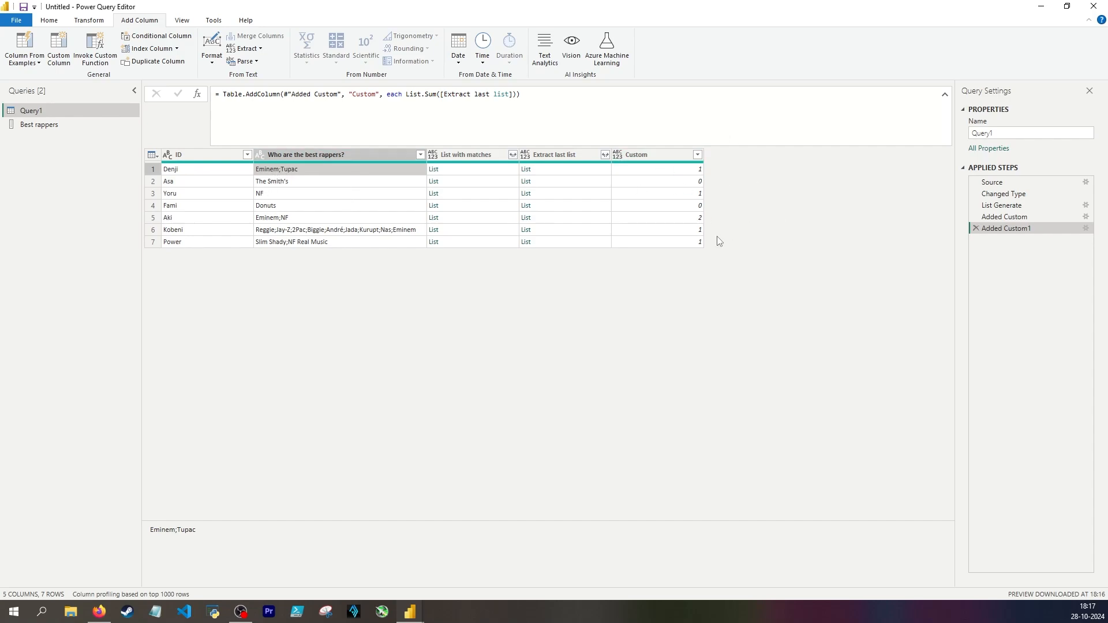
pyautogui.click(633, 183)
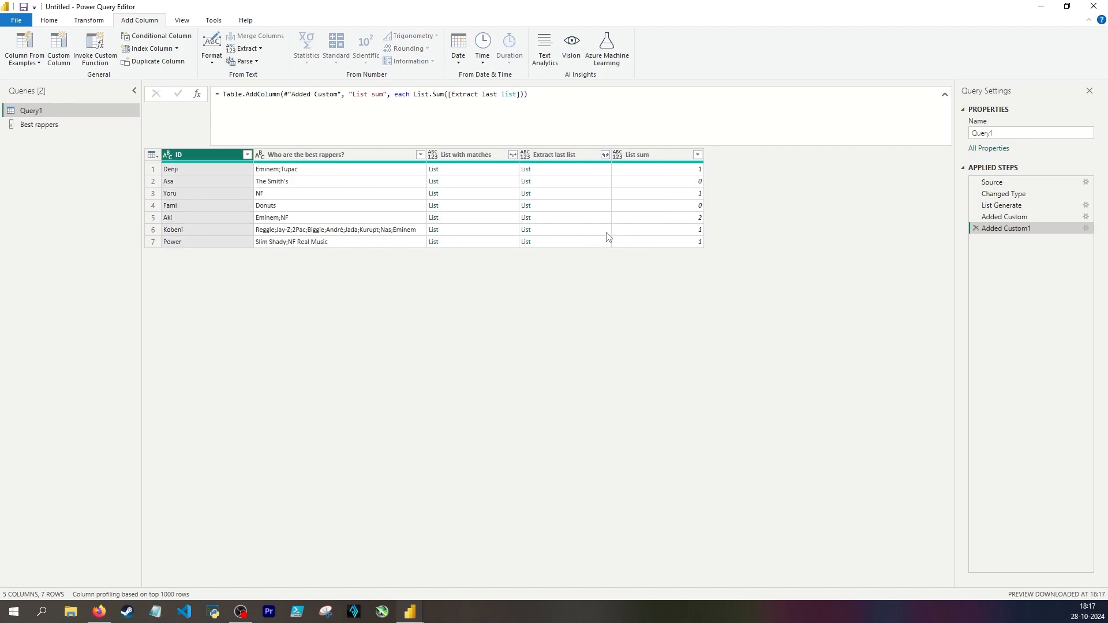
pyautogui.click(644, 207)
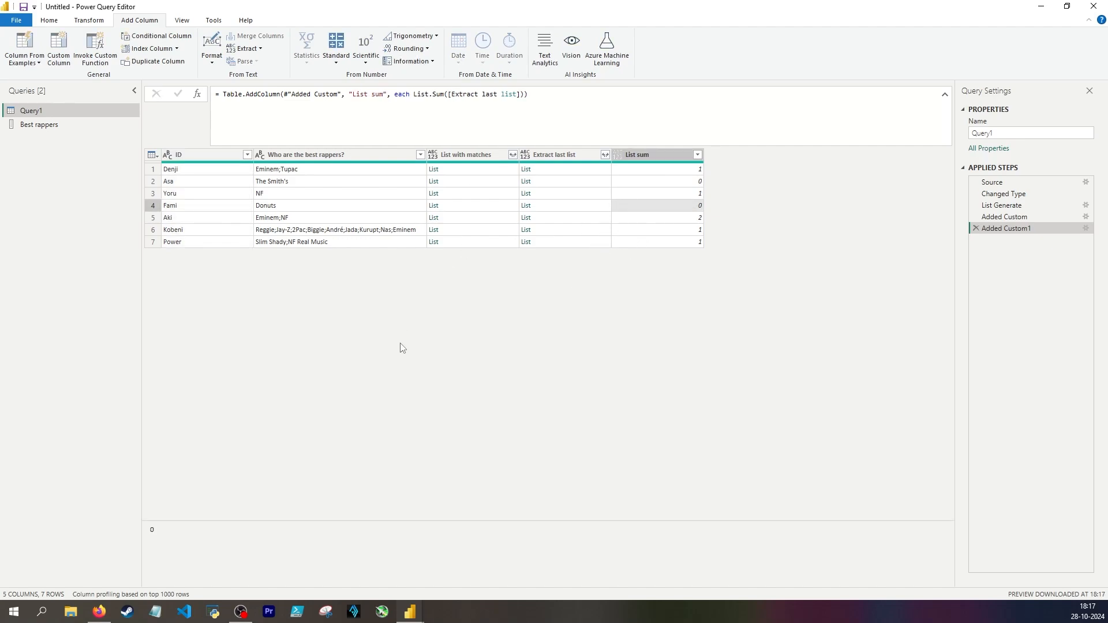